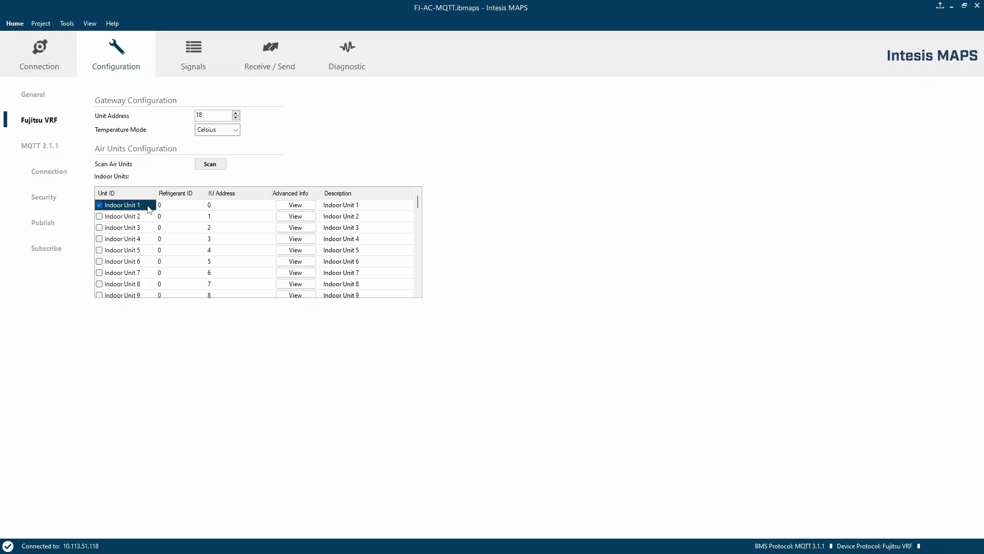
# - Review the signal list and the MQTT publish and subscribe configuration pages
pyautogui.click(193, 49)
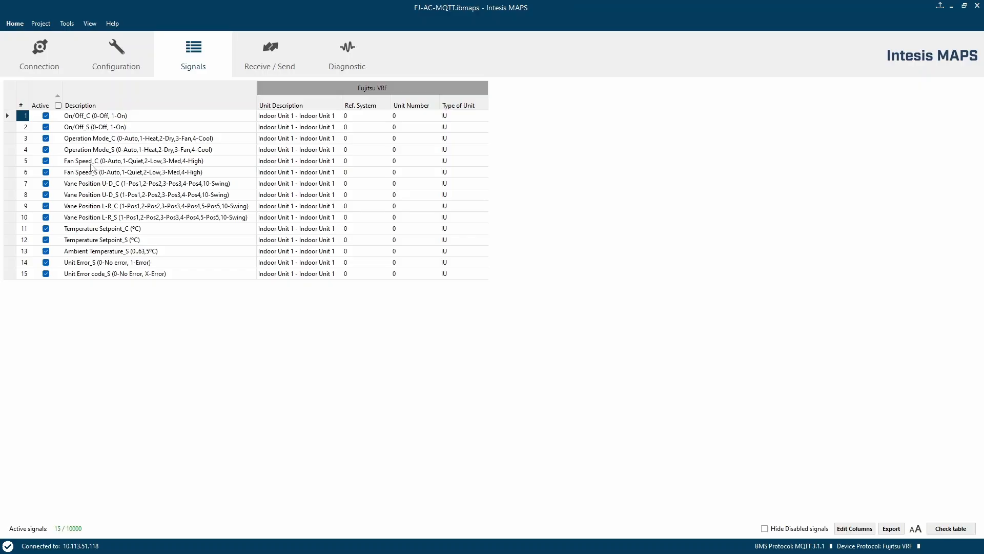
pyautogui.click(111, 53)
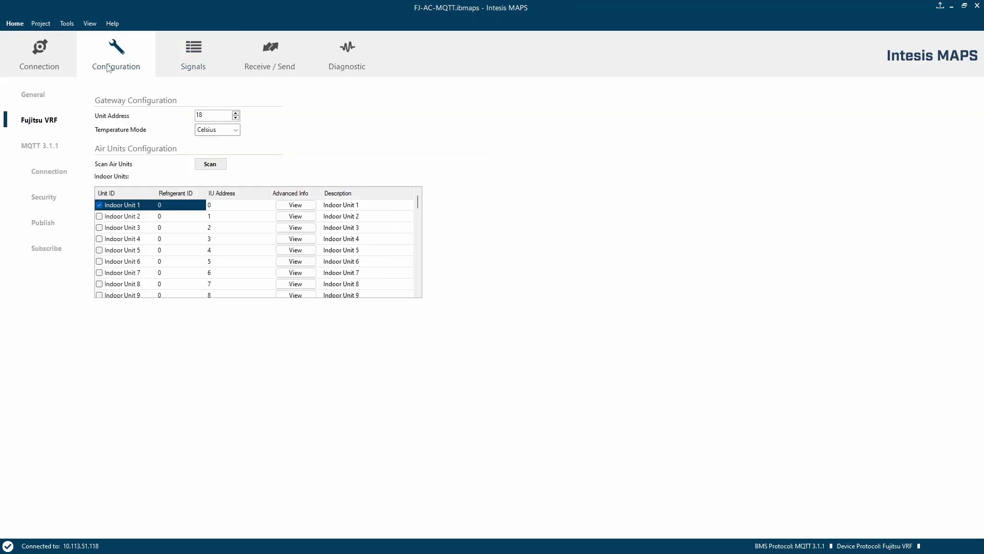
pyautogui.click(41, 224)
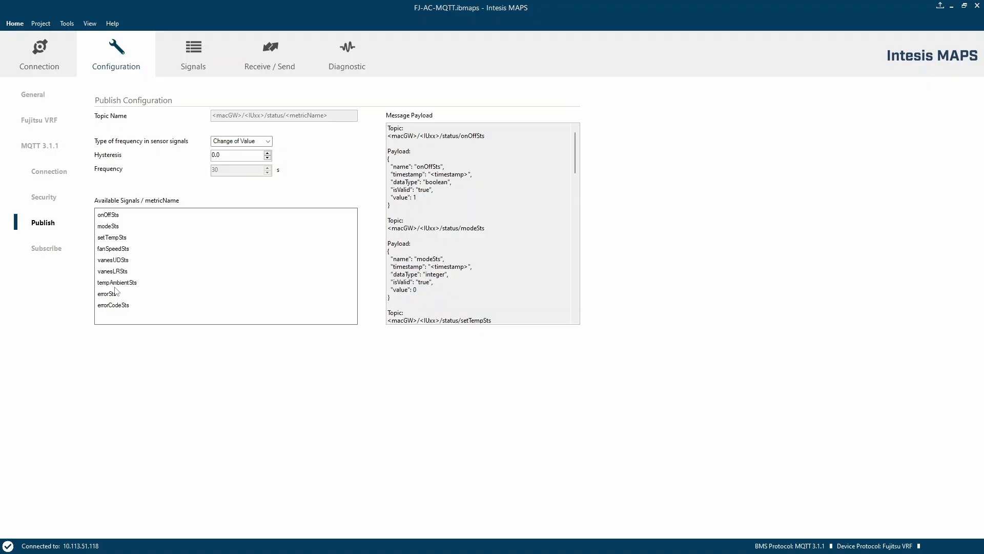
pyautogui.click(47, 250)
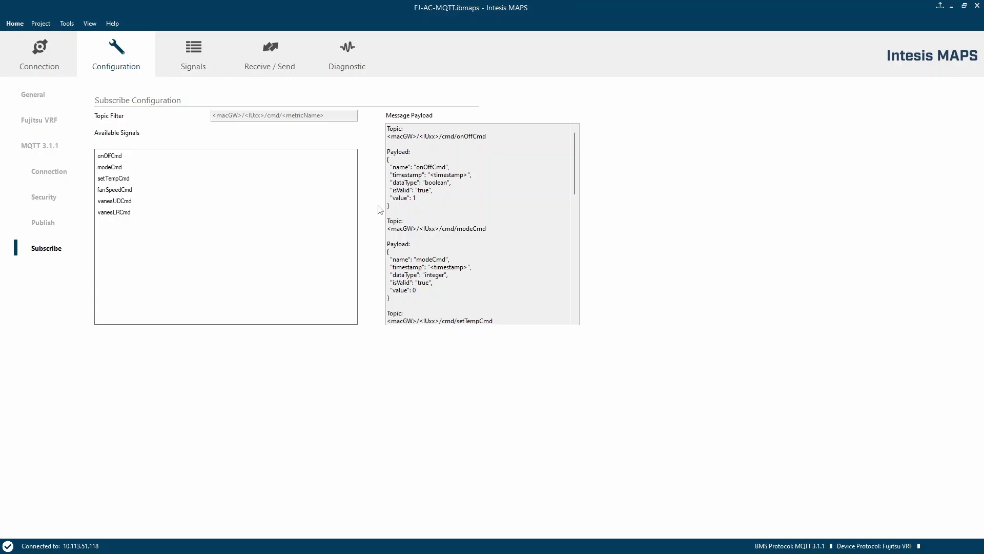
# - Highlight the payload and topic parts of the subscribe message example to examine its structure
pyautogui.moveTo(388, 206); pyautogui.dragTo(383, 160)
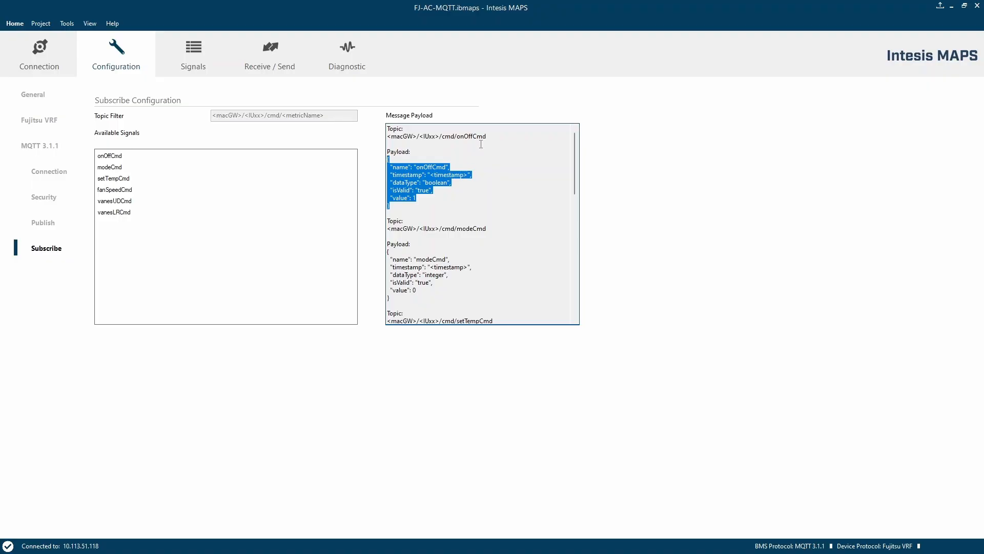
pyautogui.moveTo(488, 137); pyautogui.dragTo(386, 137)
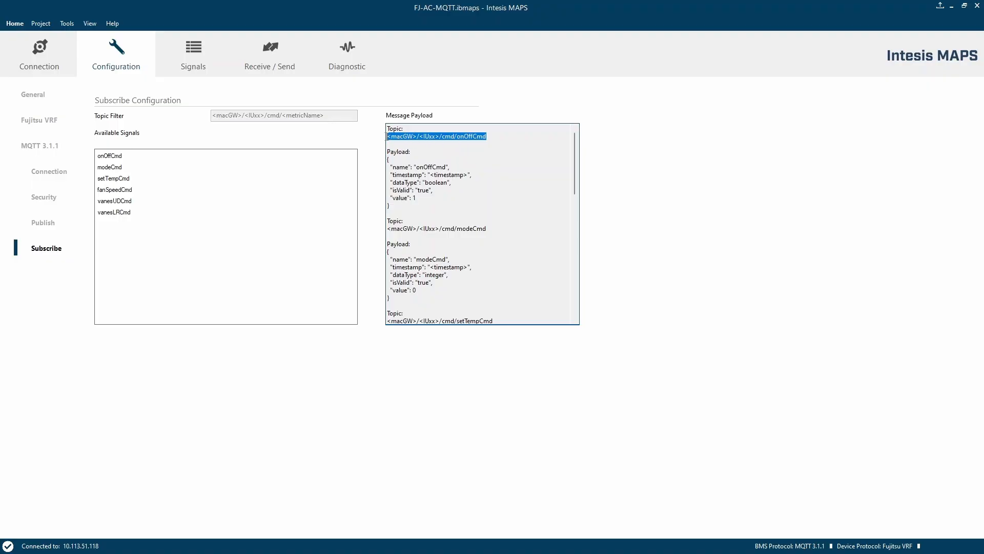
pyautogui.click(435, 147)
pyautogui.moveTo(419, 137); pyautogui.dragTo(439, 137)
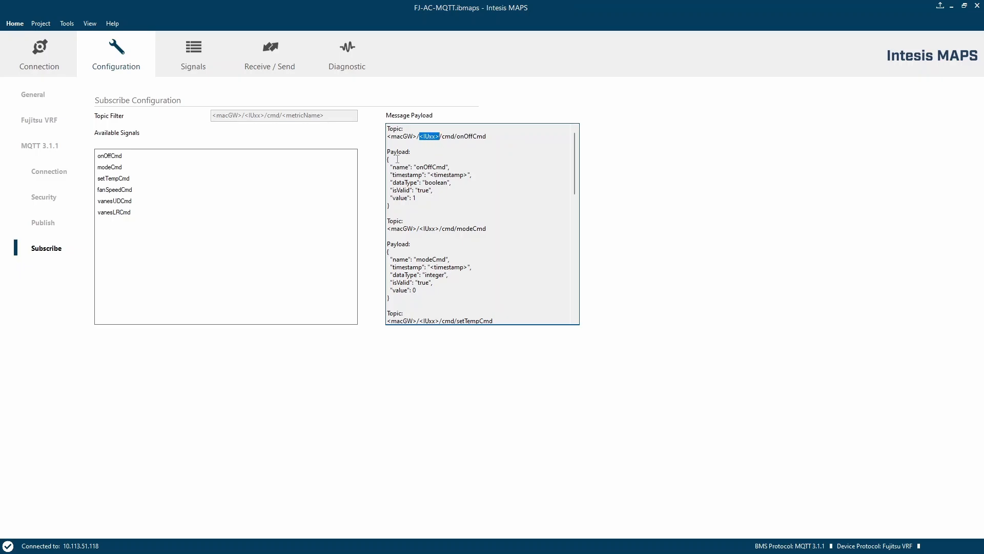
# - Select the AWS IoT Core cloud platform template in the MQTT connection settings
pyautogui.click(45, 174)
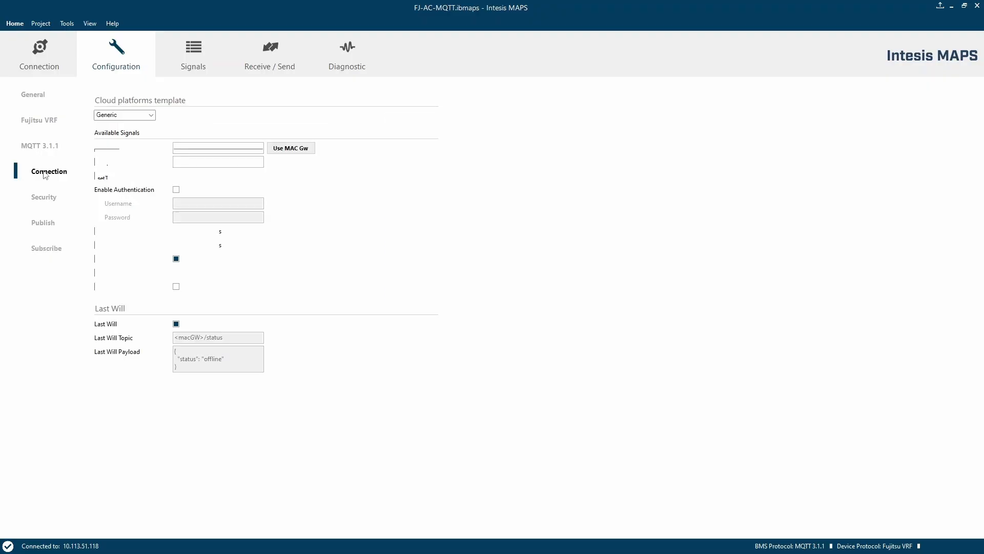
pyautogui.click(151, 116)
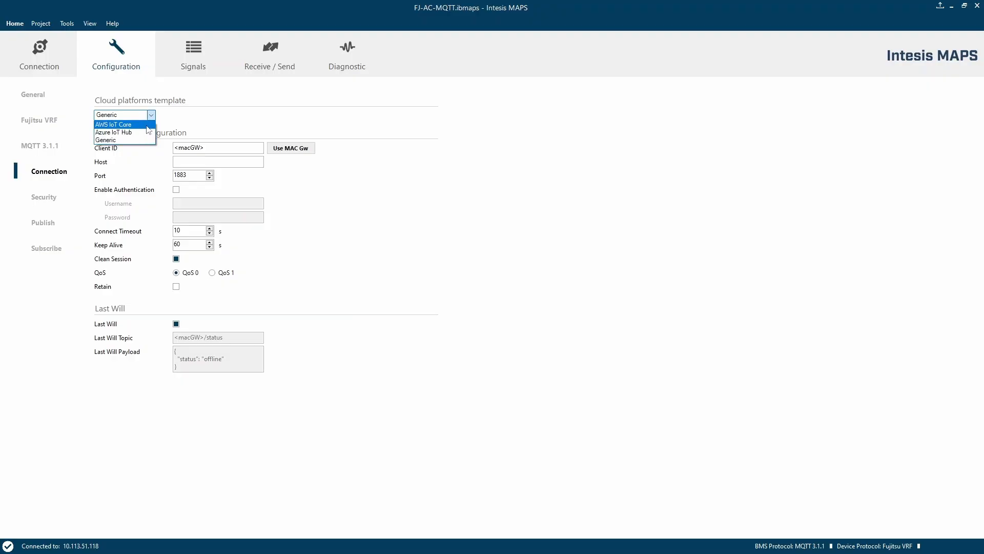
pyautogui.click(147, 125)
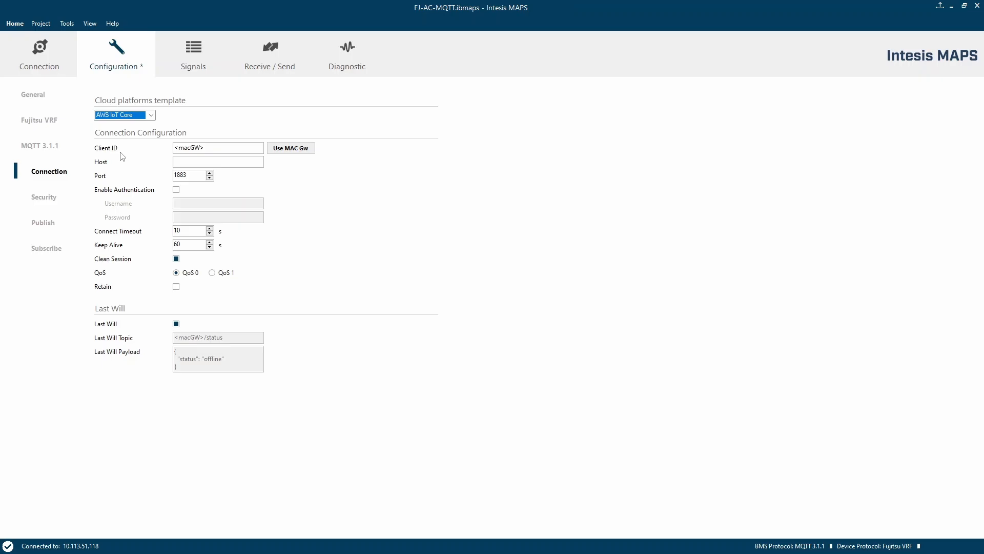
# - Set the Client ID to the gateway's MAC address
pyautogui.click(309, 150)
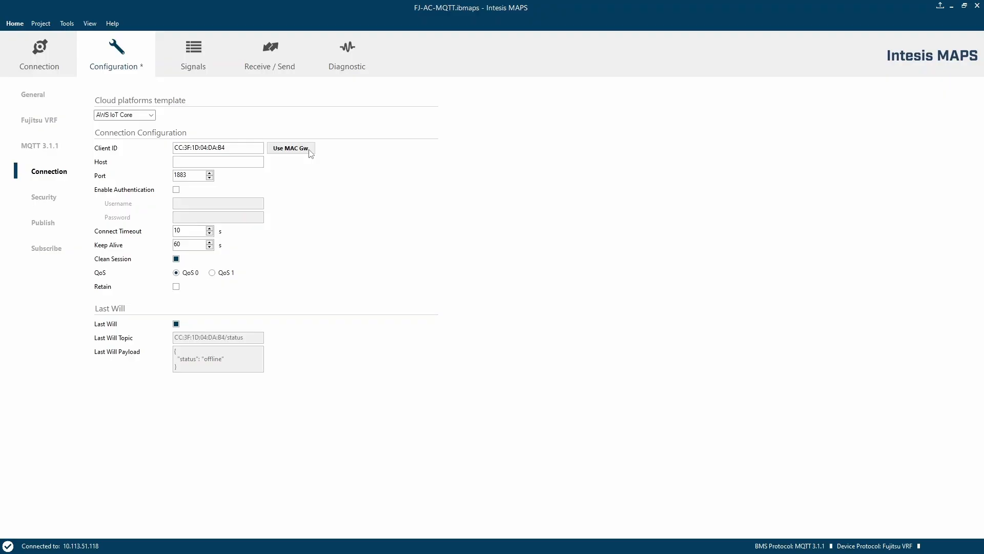
pyautogui.click(247, 161)
# - Copy the endpoint from the AWS IoT MQTT test client's connection details and paste it as the Host
pyautogui.hotkey('alt', 'Tab')
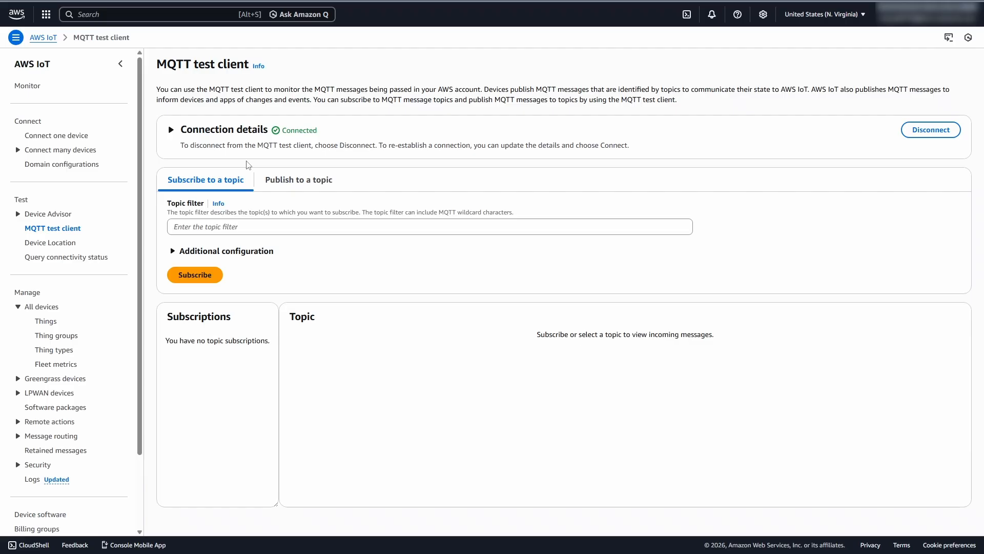
pyautogui.click(170, 131)
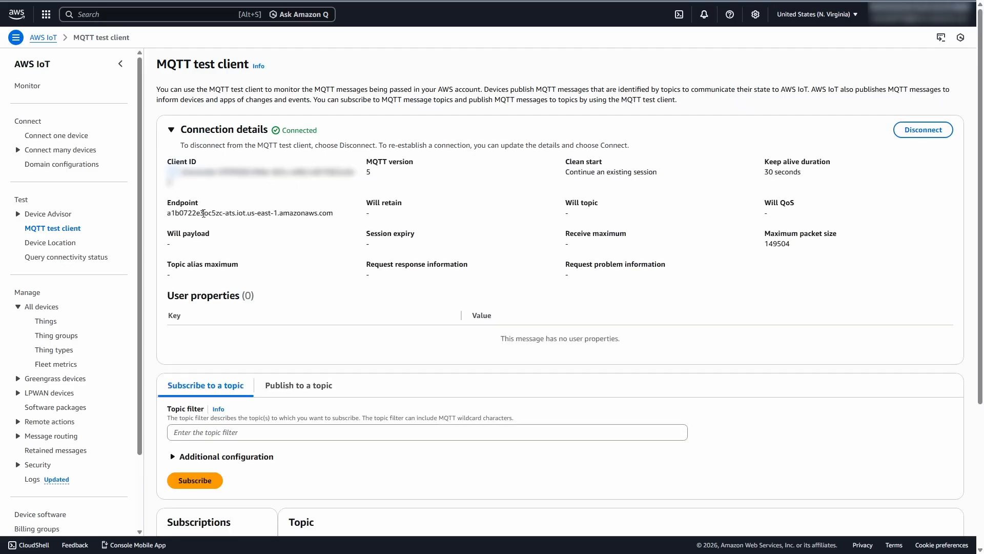
pyautogui.tripleClick(265, 210)
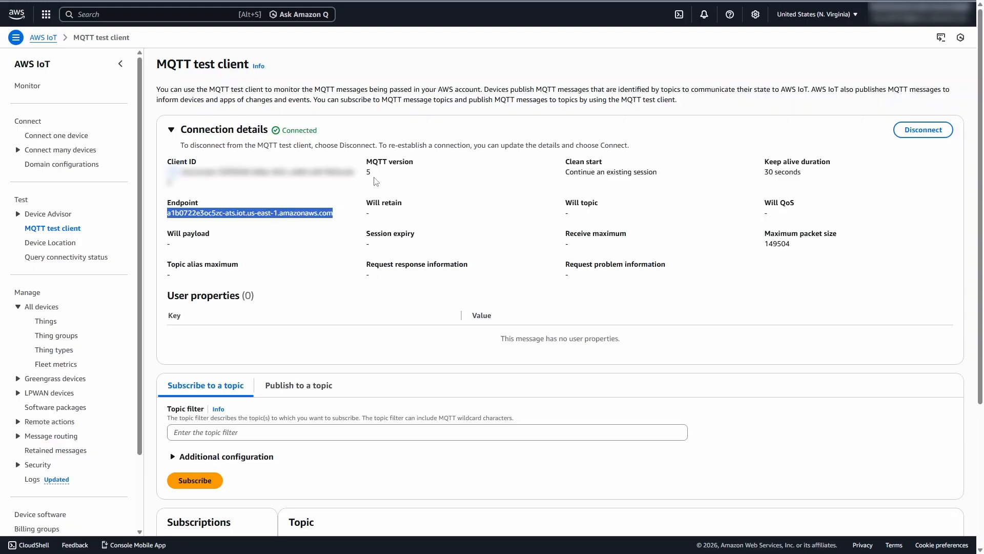
pyautogui.hotkey('alt', 'Tab')
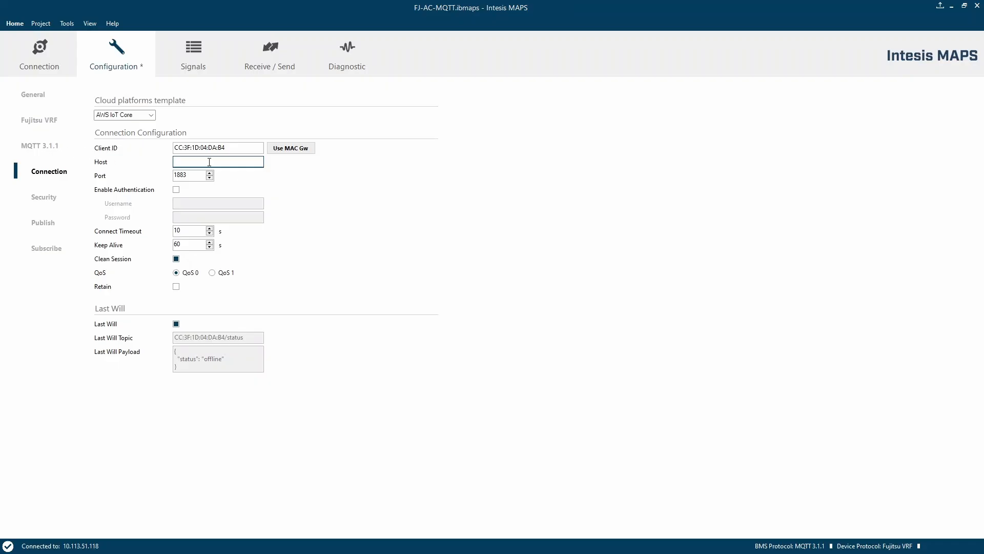
pyautogui.hotkey('ctrl', 'v')
# - Set the connection port to 8443
pyautogui.click(200, 175)
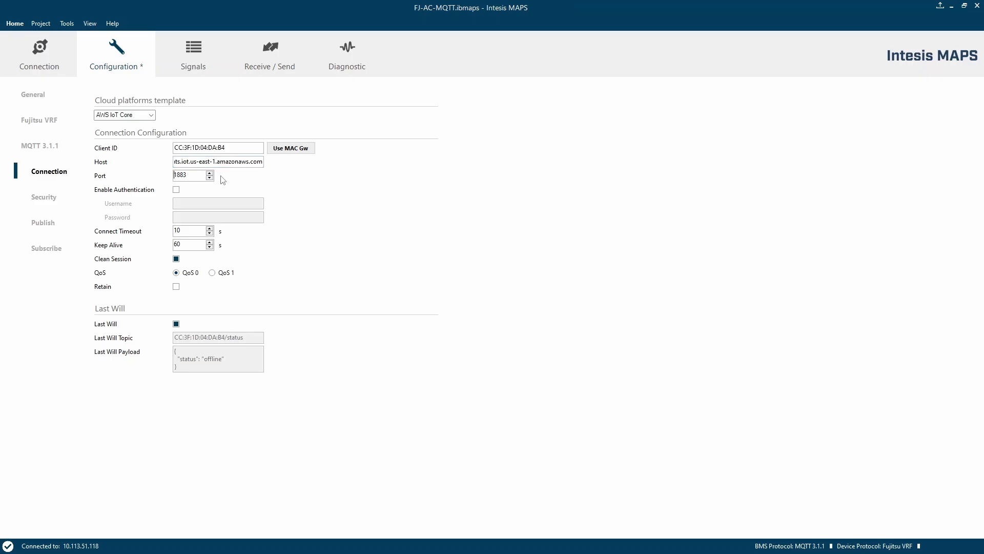
pyautogui.write('8')
pyautogui.hotkey('ctrl', 'a')
pyautogui.press('BackSpace')
pyautogui.write('443')
# - Enable SSL/TLS in the MQTT security configuration
pyautogui.click(46, 200)
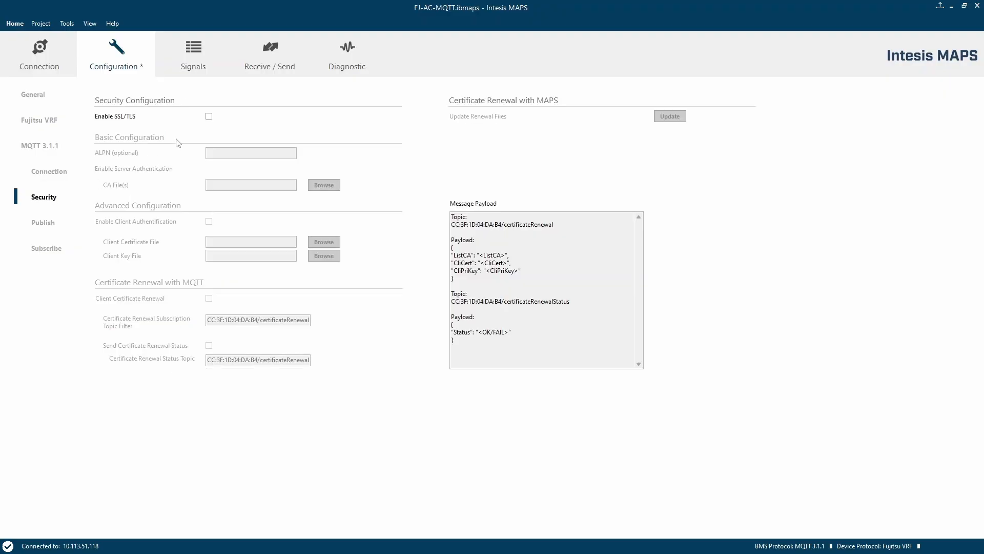
pyautogui.click(209, 117)
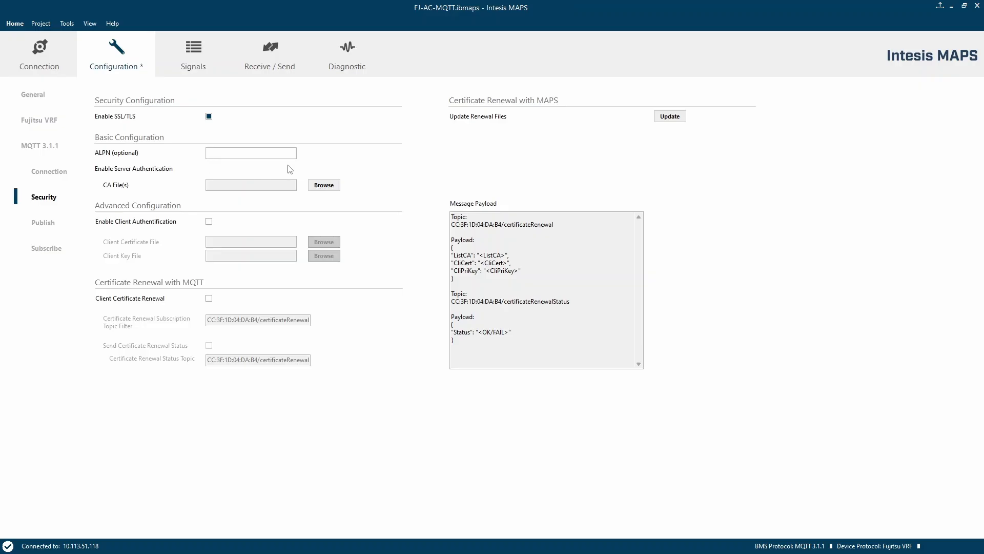
# - Check the AWS IoT domain configurations and the gateway's connection settings
pyautogui.hotkey('alt', 'Tab')
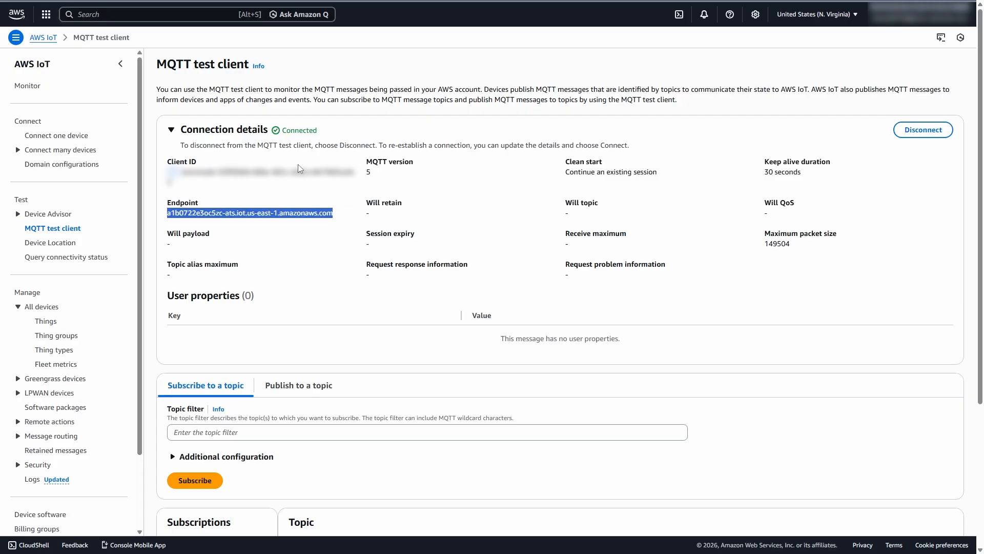
pyautogui.click(74, 165)
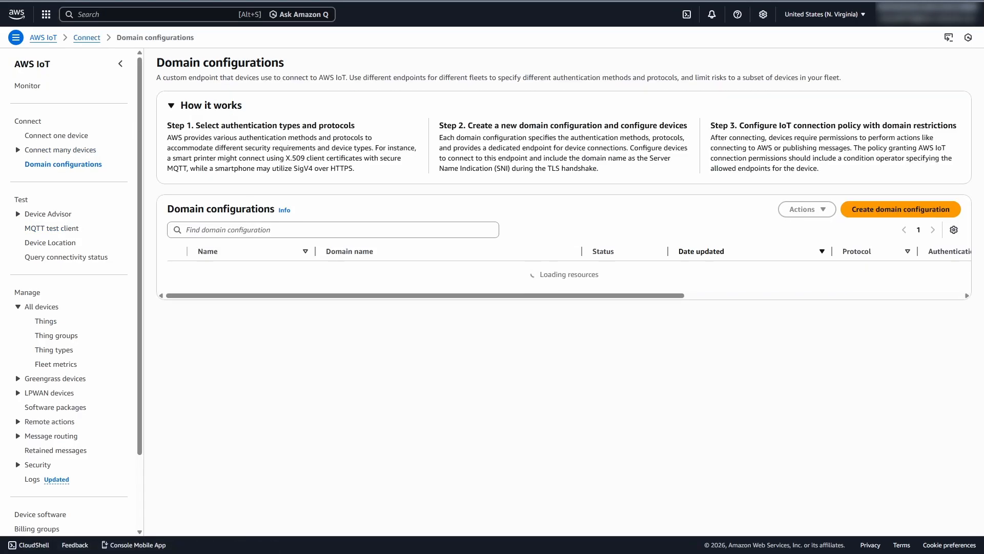
pyautogui.hscroll(8, 563, 271)
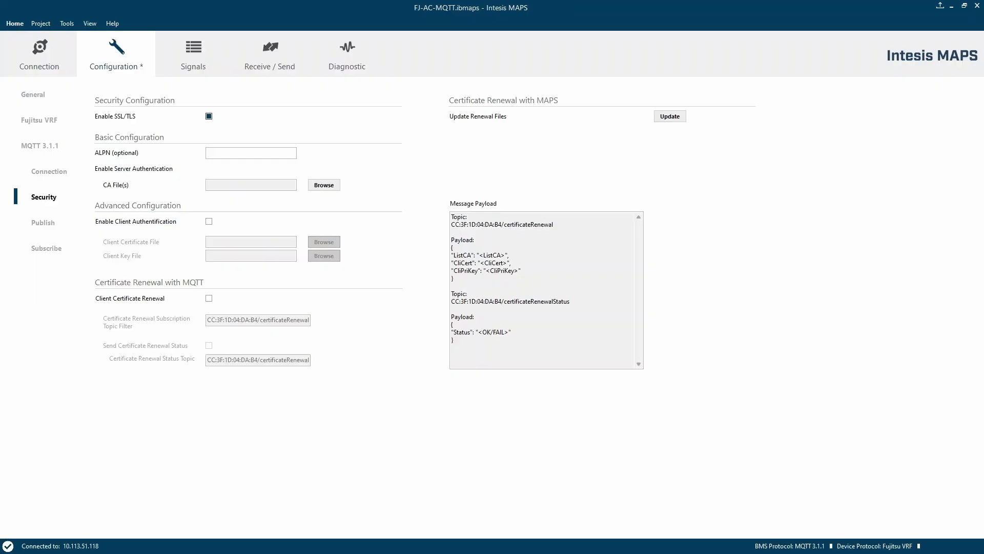
pyautogui.click(56, 170)
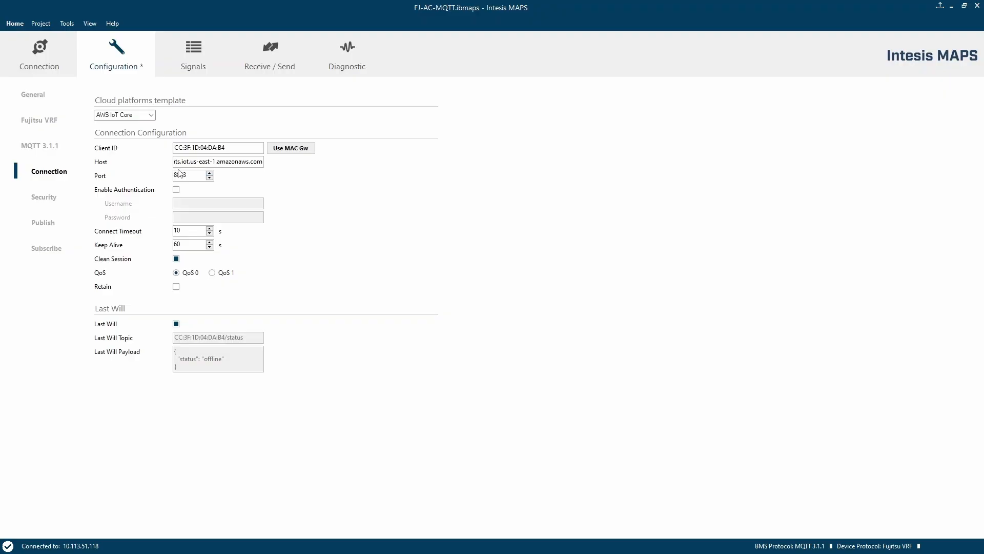
pyautogui.click(44, 200)
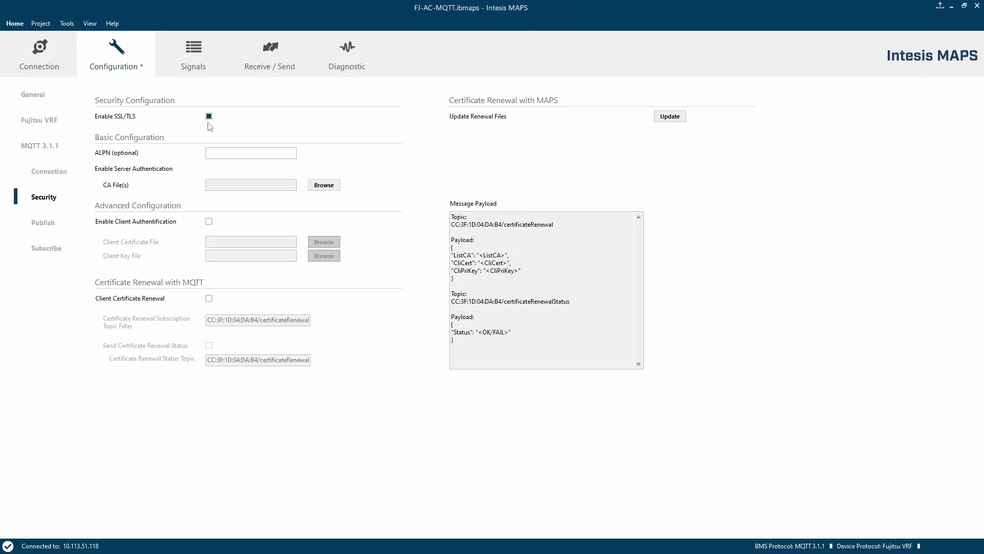
# - Load AmazonRootCA1.pem and AmazonRootCA3.pem from the Certificate files folder as the CA files
pyautogui.click(327, 185)
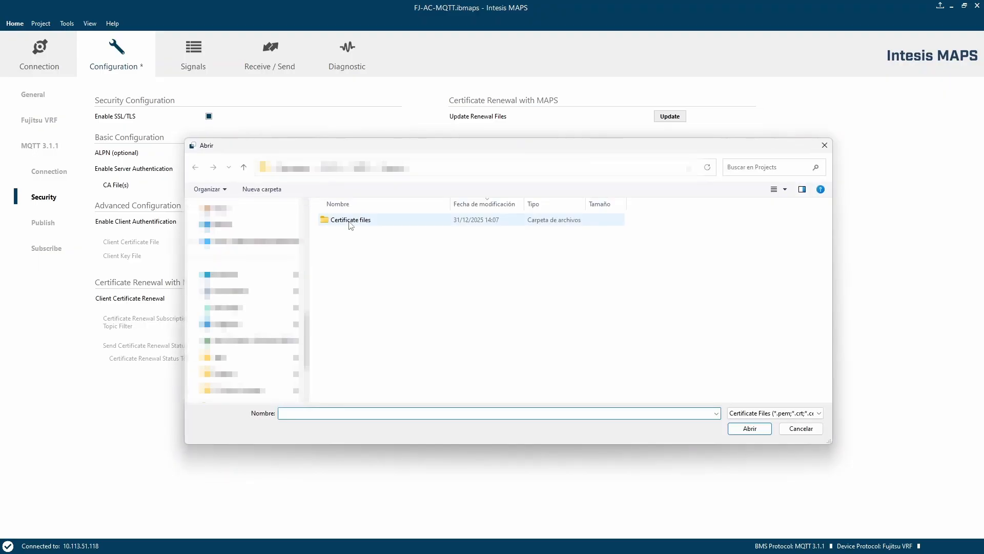
pyautogui.doubleClick(351, 219)
pyautogui.click(360, 263)
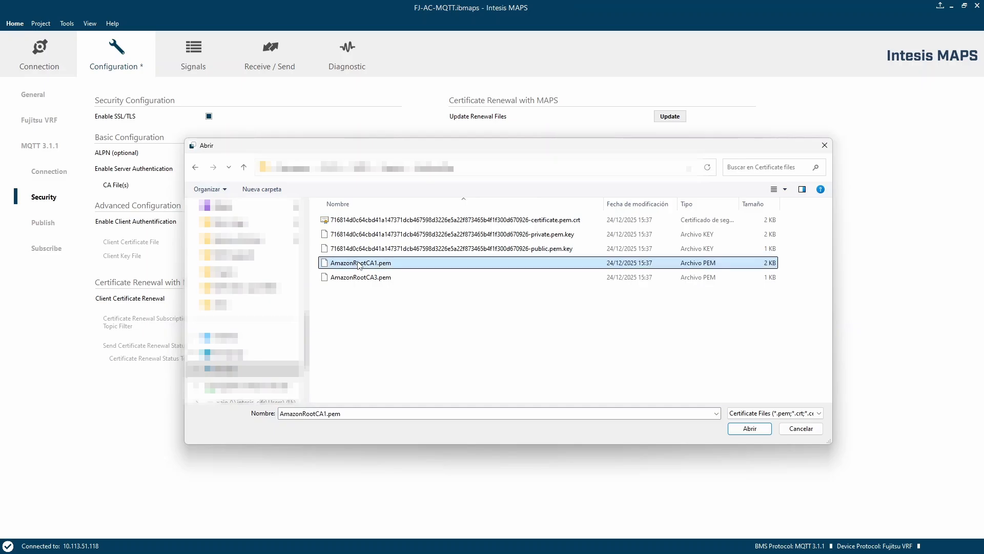
pyautogui.keyDown('shift'); pyautogui.click(361, 277); pyautogui.keyUp('shift')
pyautogui.press('Return')
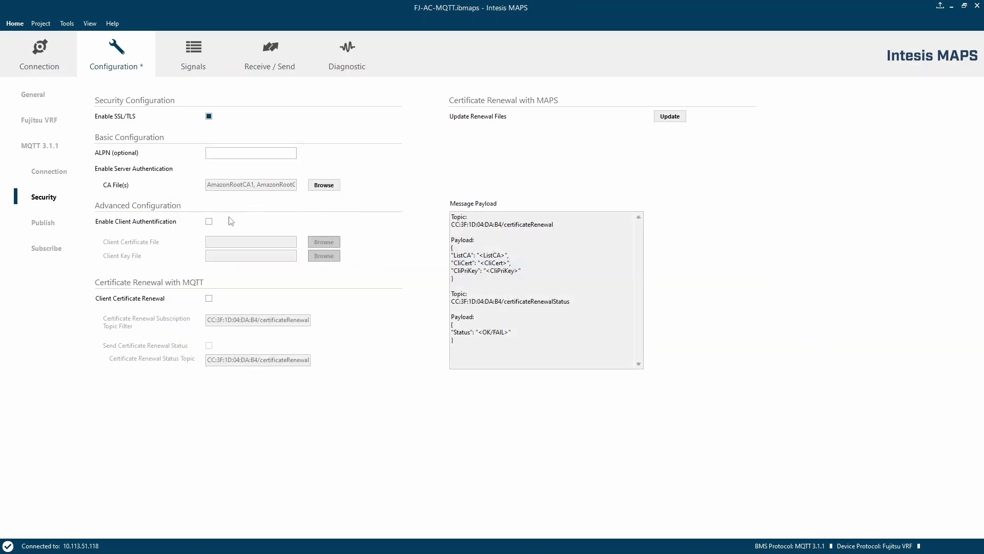
# - Enable client authentication and load the device's certificate.pem.crt and private.pem.key files
pyautogui.click(209, 221)
pyautogui.click(325, 244)
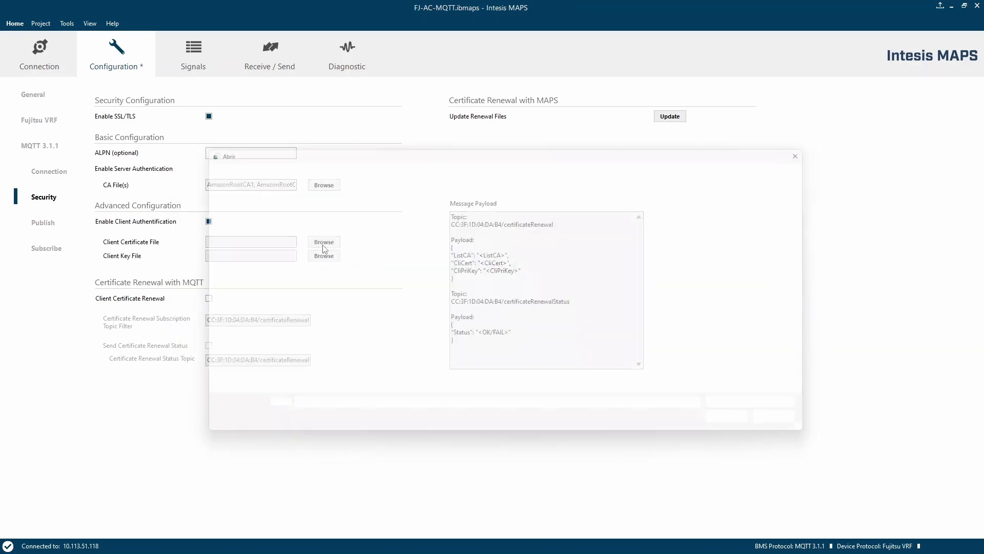
pyautogui.doubleClick(451, 222)
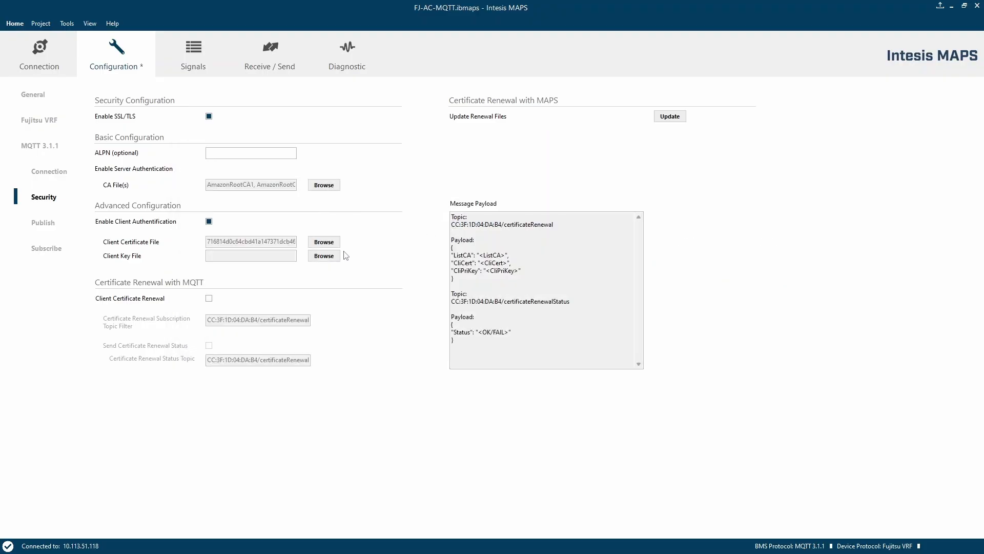
pyautogui.click(325, 256)
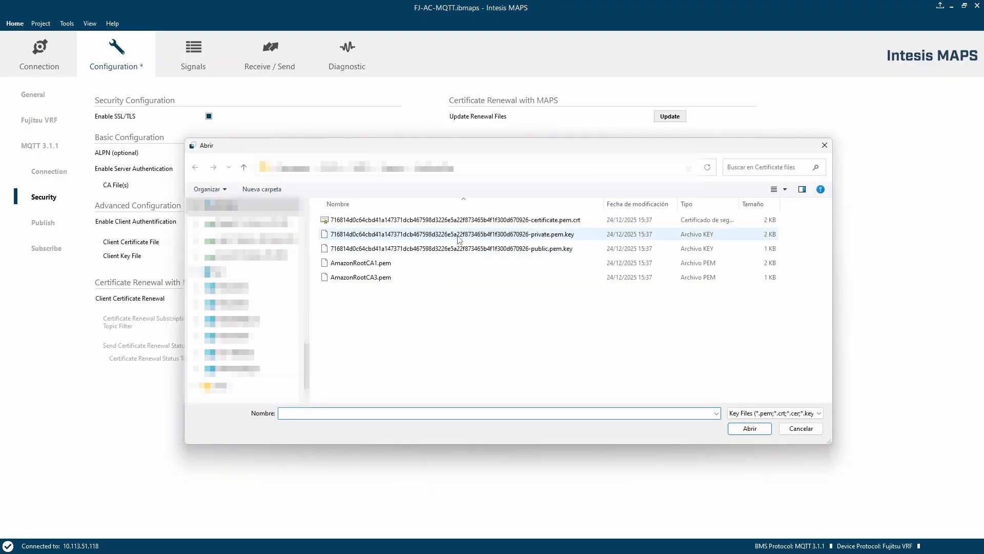
pyautogui.doubleClick(459, 234)
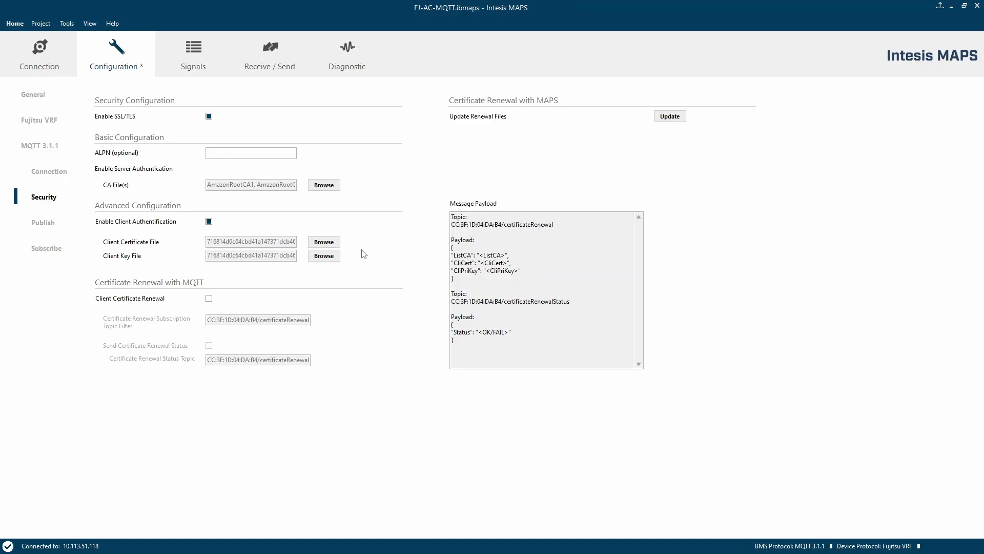
pyautogui.click(37, 99)
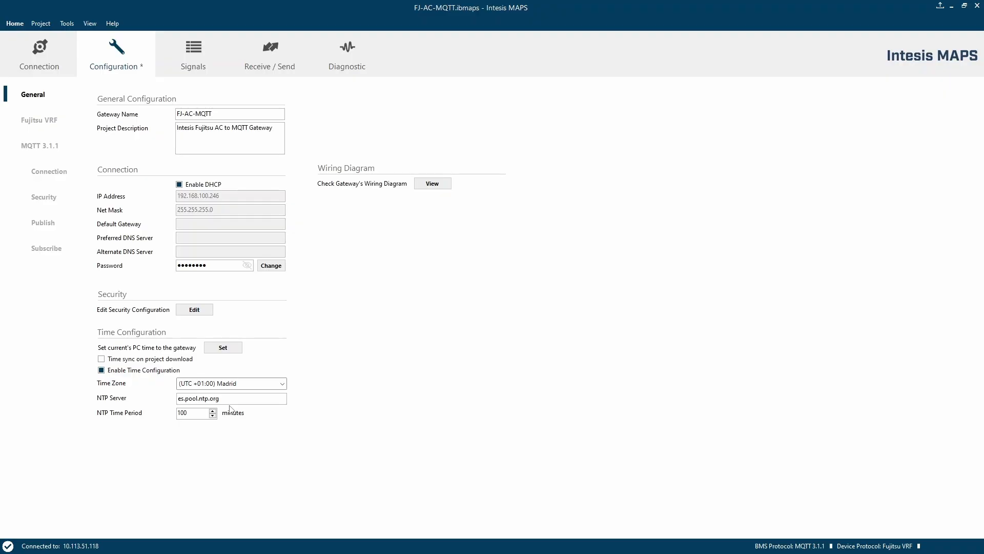
pyautogui.click(41, 23)
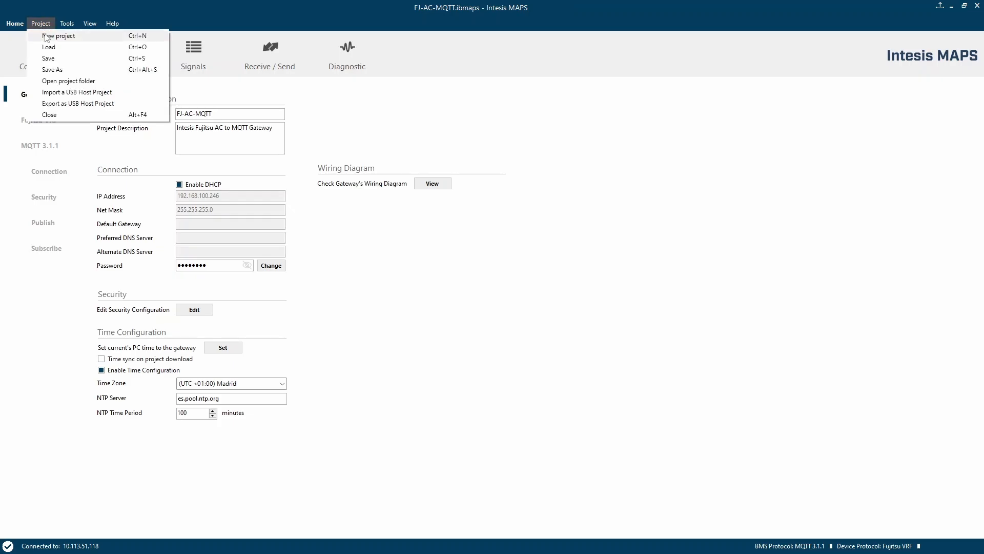
pyautogui.press('Escape')
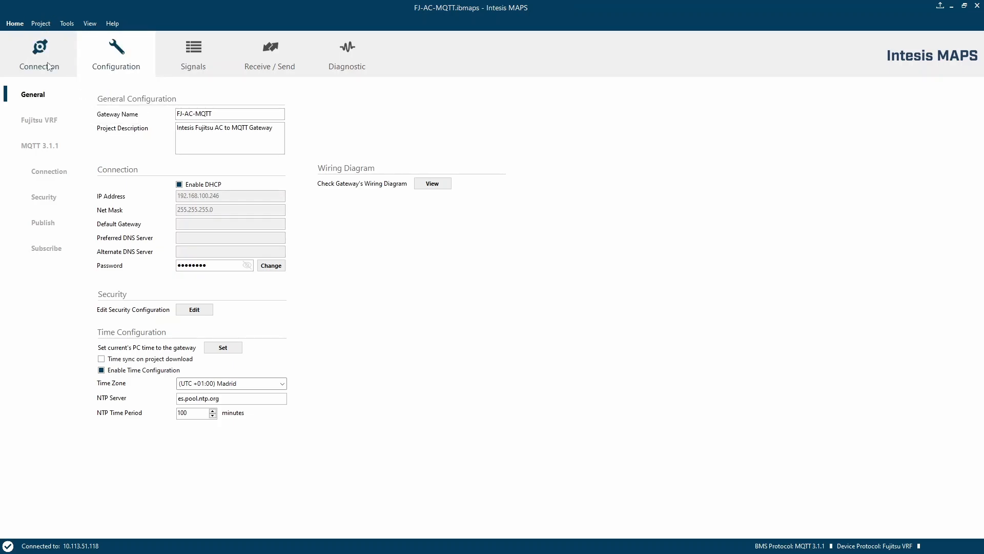
# - Send the configuration project to the gateway
pyautogui.click(272, 51)
pyautogui.click(267, 155)
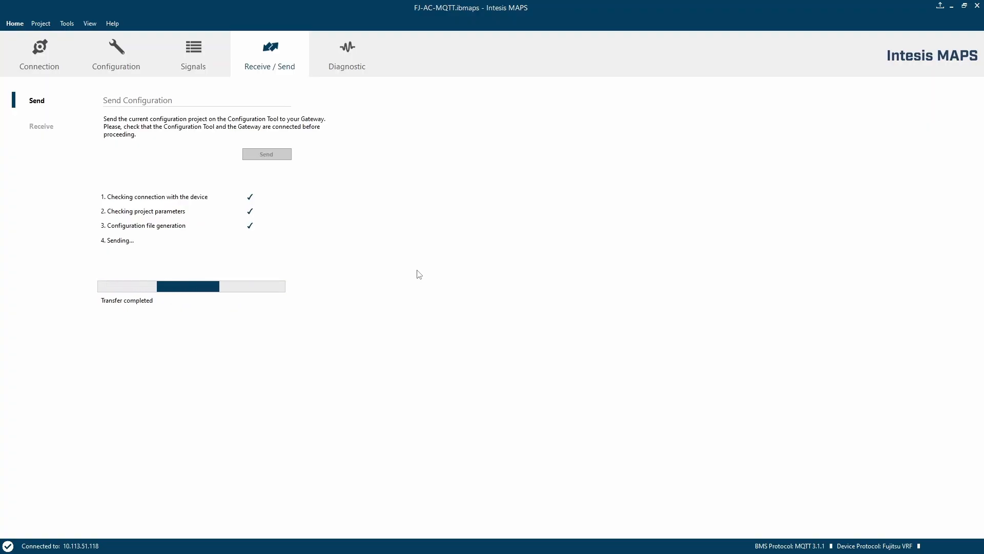
pyautogui.press('Return')
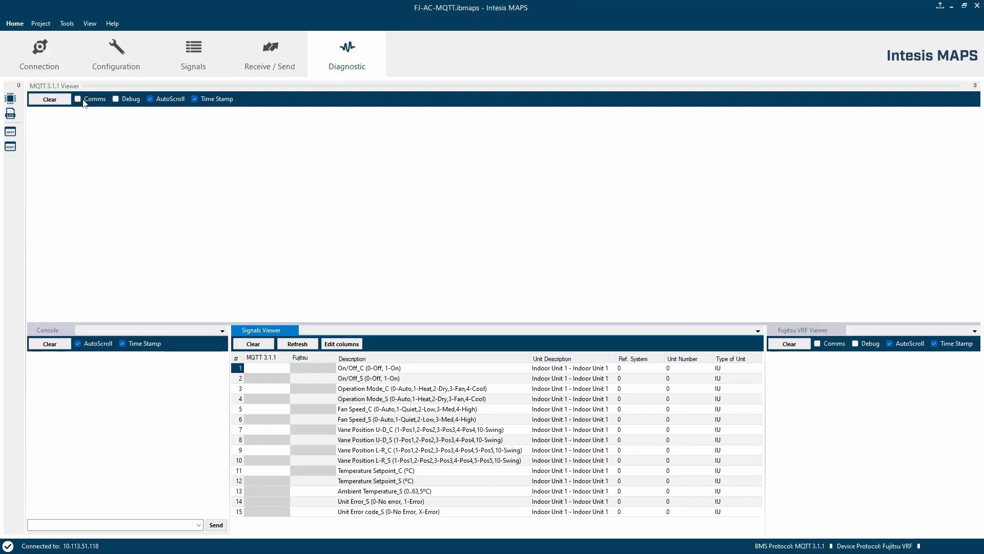
# - Enable Comms and Debug logging in the MQTT viewer and select the Ambient Temperature_S signal row
pyautogui.click(83, 100)
pyautogui.click(128, 102)
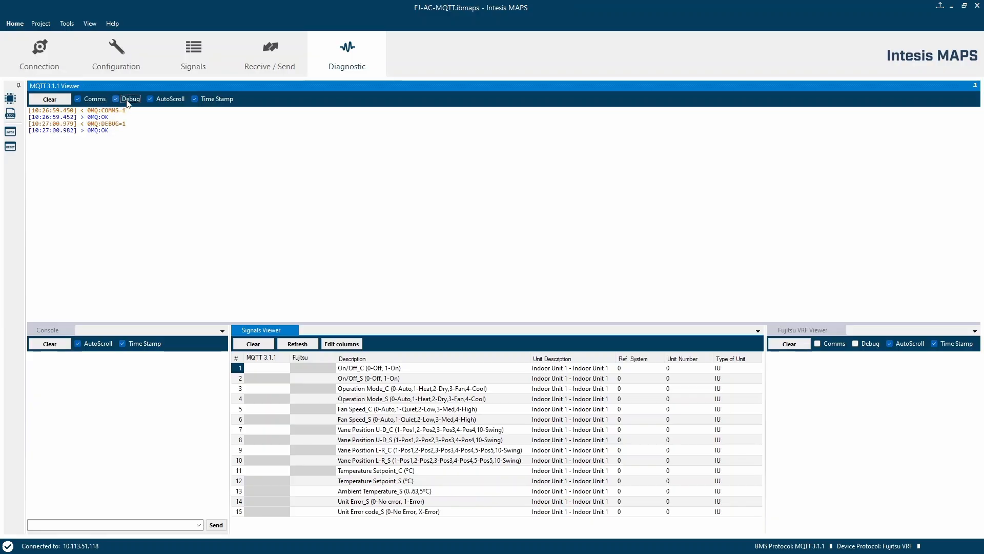
pyautogui.click(367, 493)
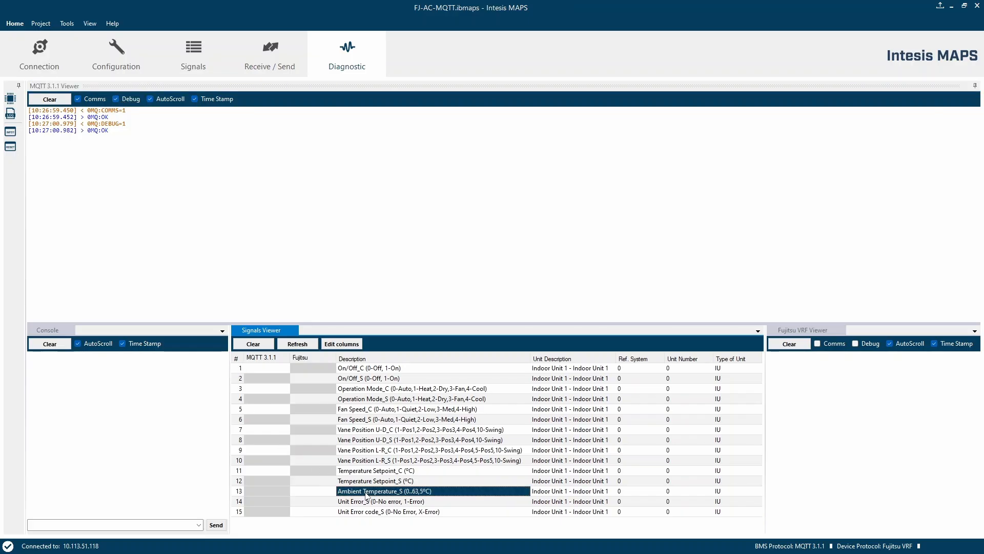
pyautogui.click(377, 472)
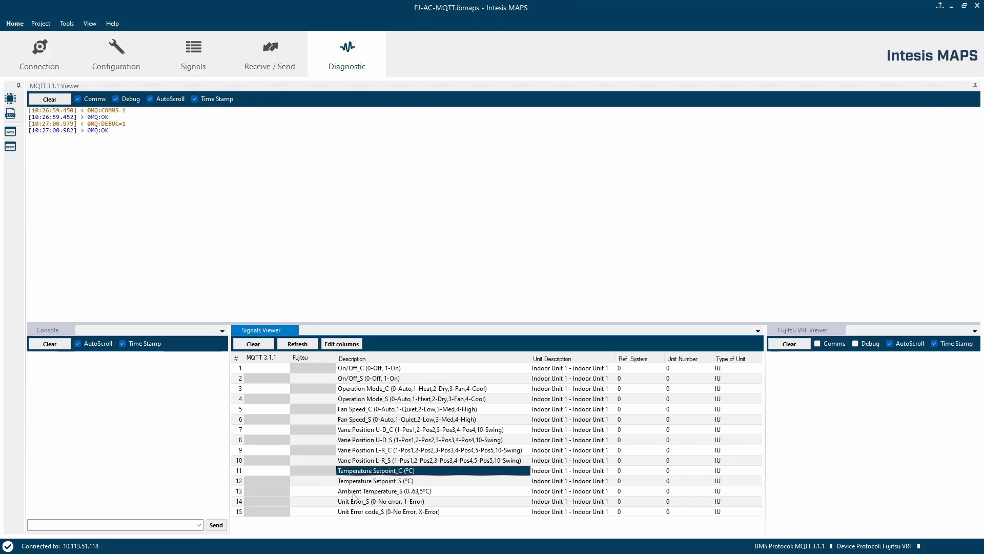
pyautogui.click(354, 493)
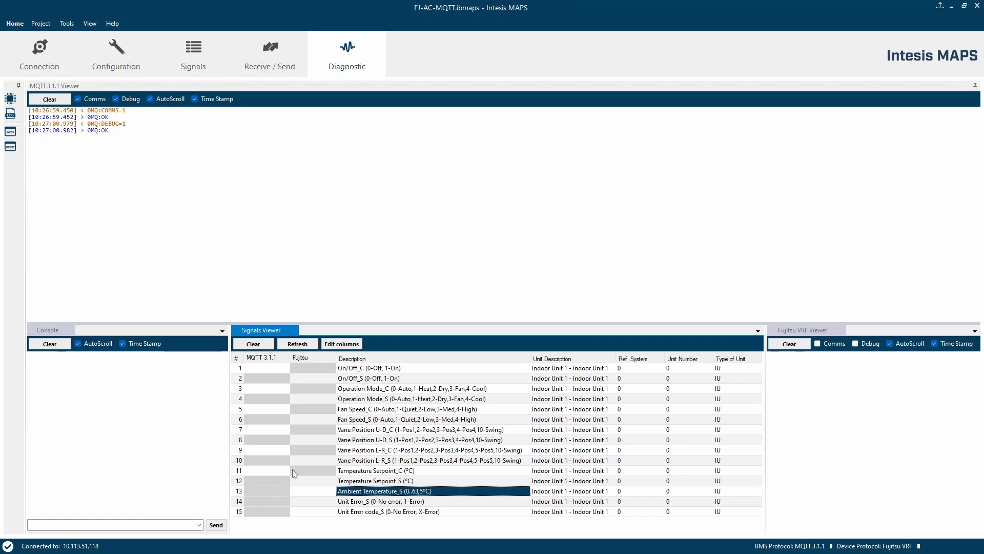
pyautogui.click(361, 473)
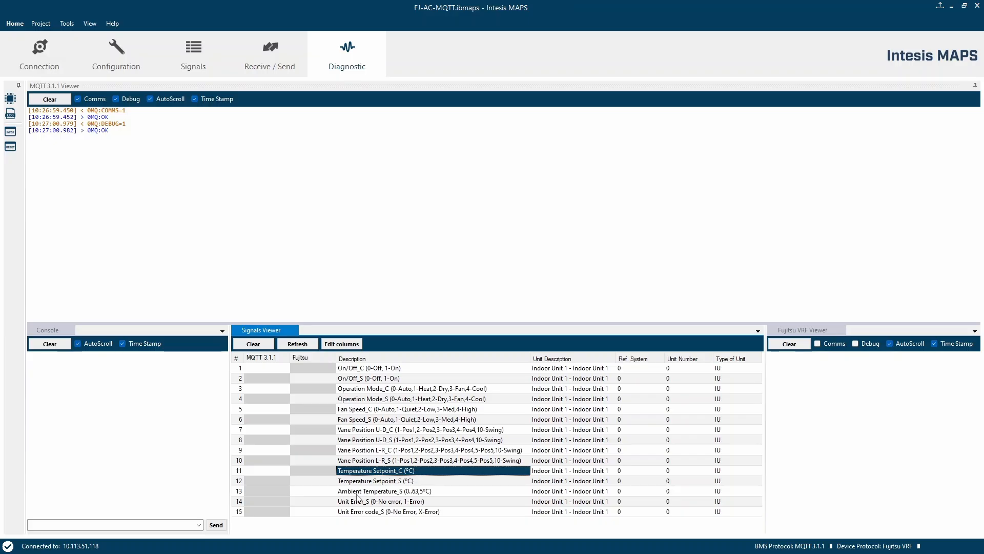
pyautogui.click(359, 493)
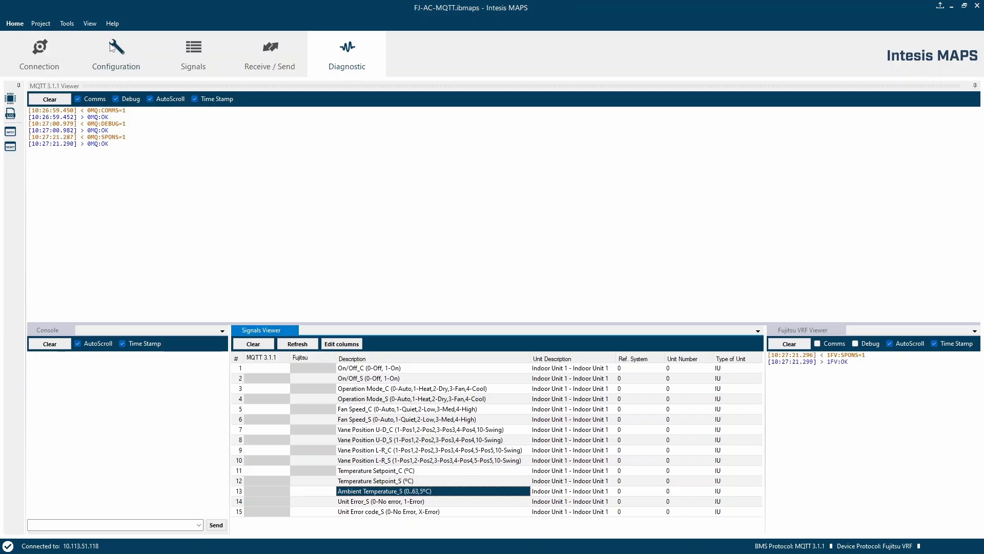
# - Copy the tempAmbientSts topic from the Publish configuration's message payload
pyautogui.click(117, 56)
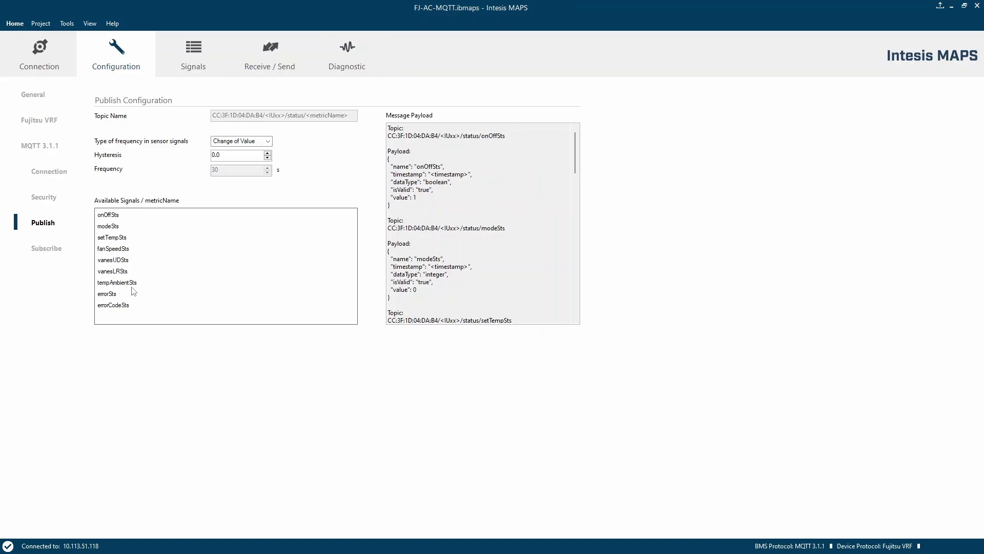
pyautogui.moveTo(574, 165); pyautogui.dragTo(574, 281)
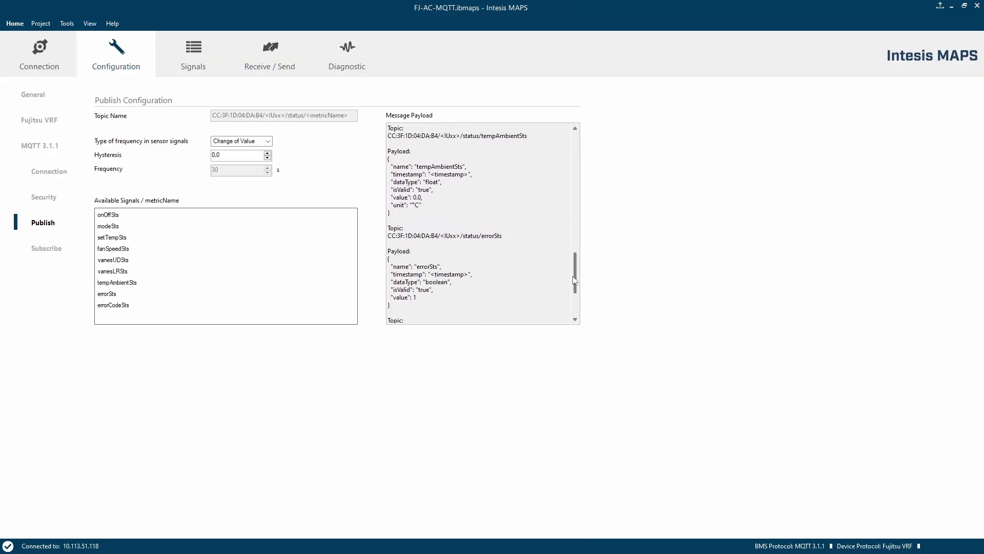
pyautogui.moveTo(527, 138); pyautogui.dragTo(388, 137)
pyautogui.hotkey('ctrl', 'c')
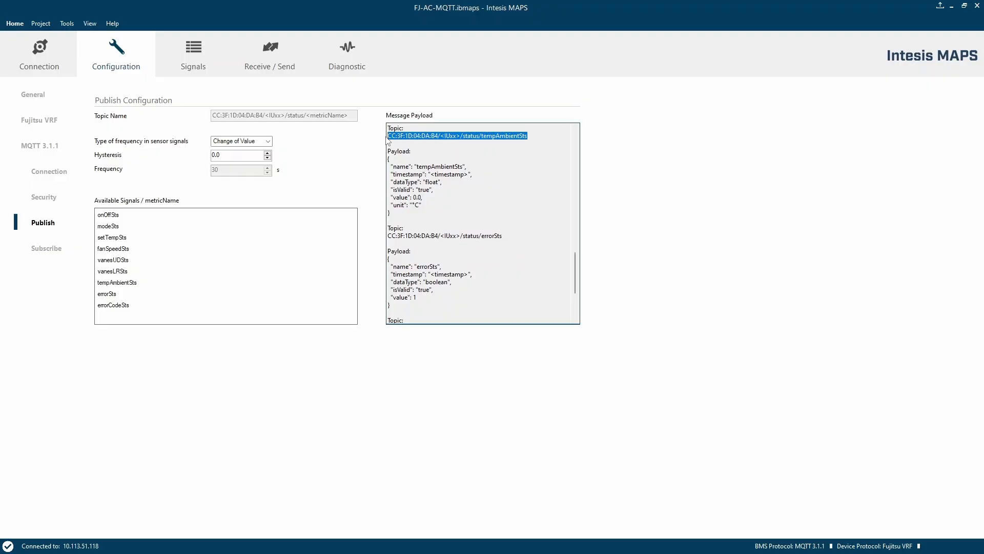
pyautogui.hotkey('alt', 'Tab')
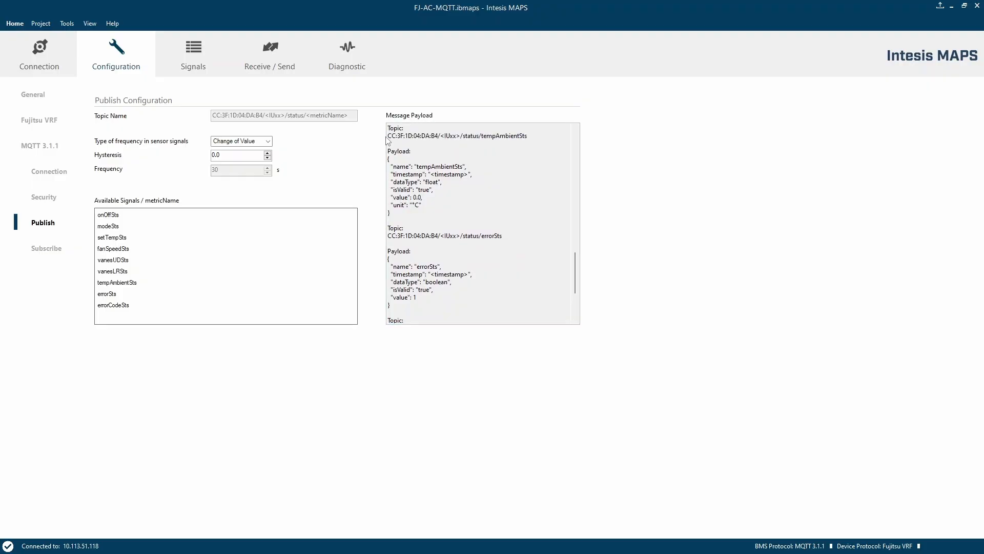
pyautogui.hotkey('alt', 'Tab')
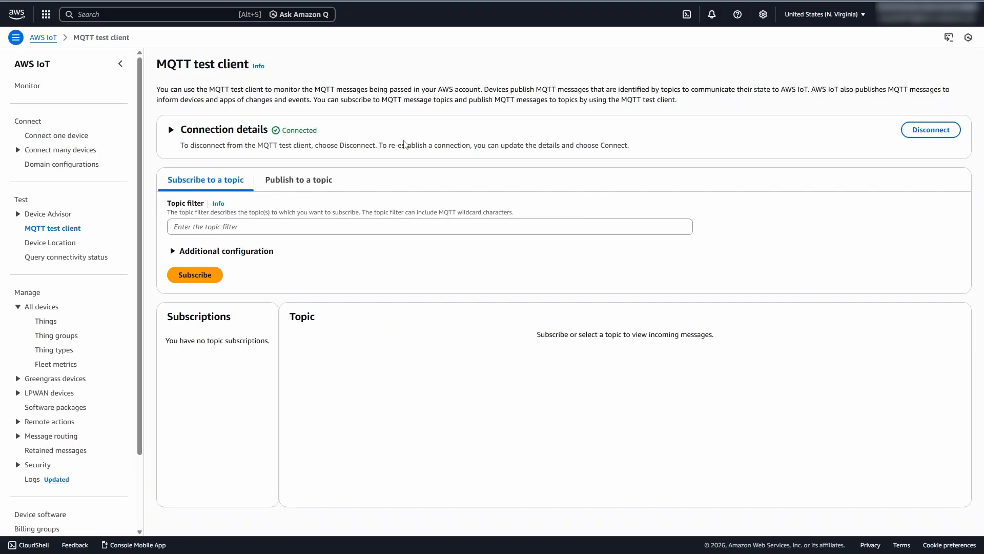
# - Subscribe to the topic CC:3F:1D:04:DA:B4/IU01/status/tempAmbientSts in the MQTT test client
pyautogui.click(257, 226)
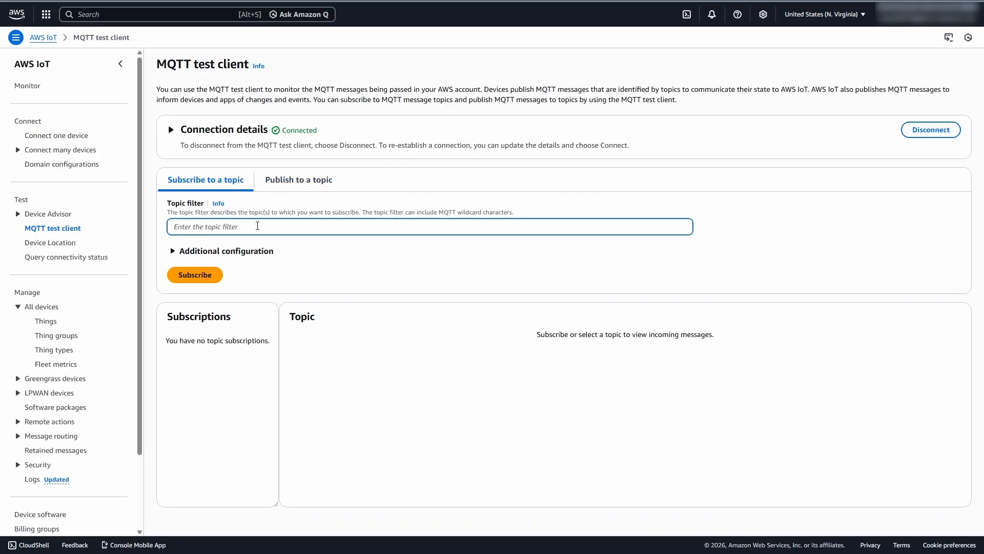
pyautogui.hotkey('ctrl', 'v')
pyautogui.click(238, 226)
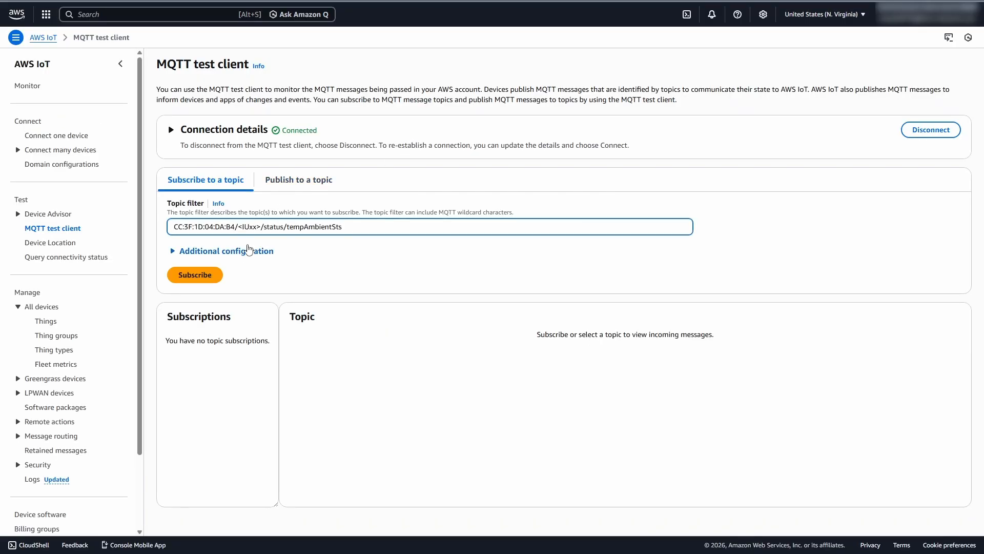
pyautogui.press('Delete')
pyautogui.press('Right')
pyautogui.press('Delete')
pyautogui.press('Delete')
pyautogui.press('Delete')
pyautogui.write('01')
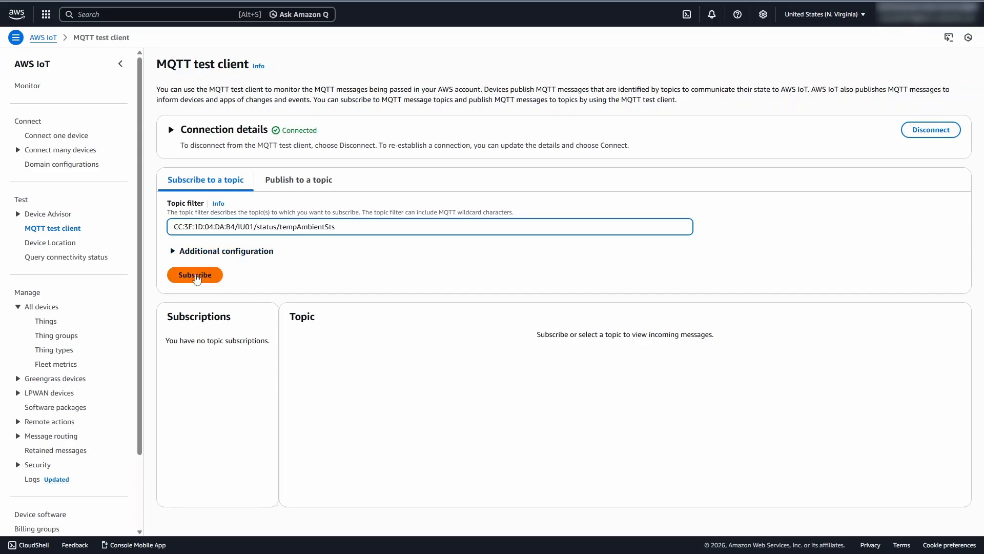
pyautogui.click(195, 277)
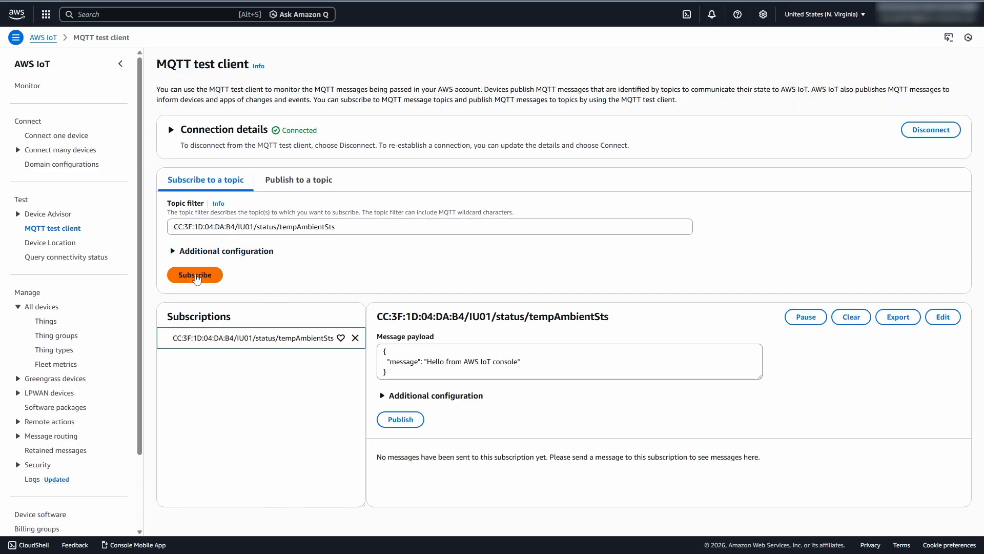
# - Set the Ambient Temperature_S signal value to 25 in the gateway's signals viewer
pyautogui.hotkey('alt', 'Tab')
pyautogui.click(345, 52)
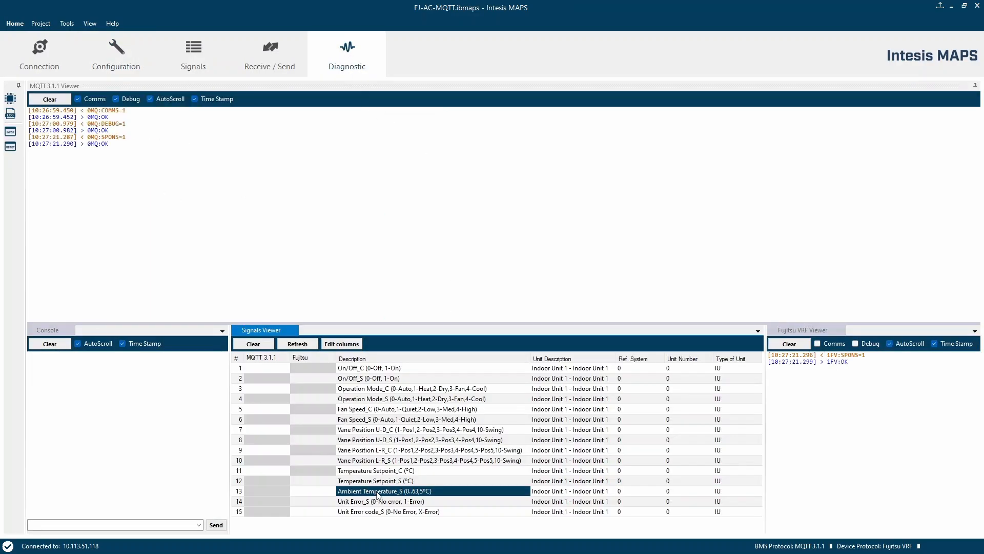
pyautogui.click(320, 491)
pyautogui.click(320, 491)
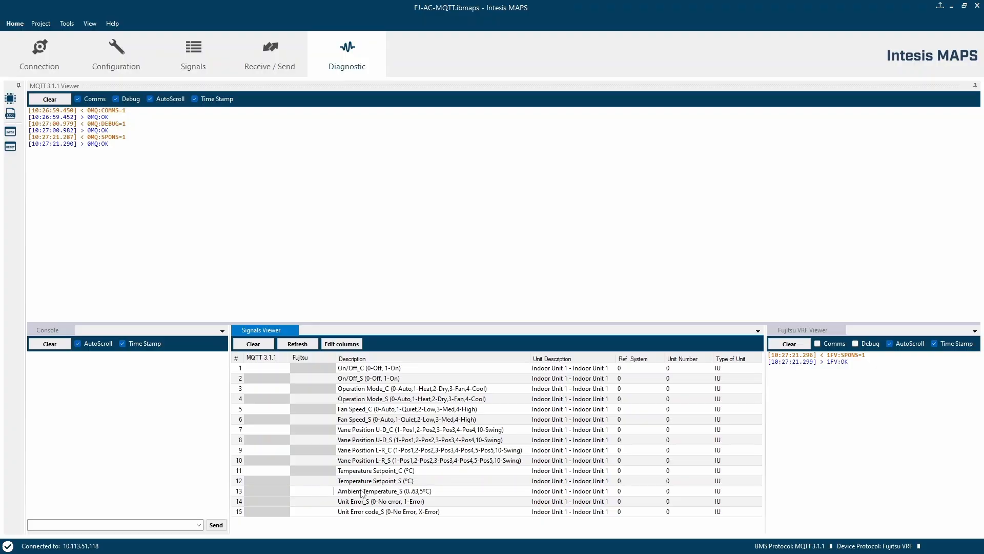
pyautogui.write('25')
pyautogui.press('Return')
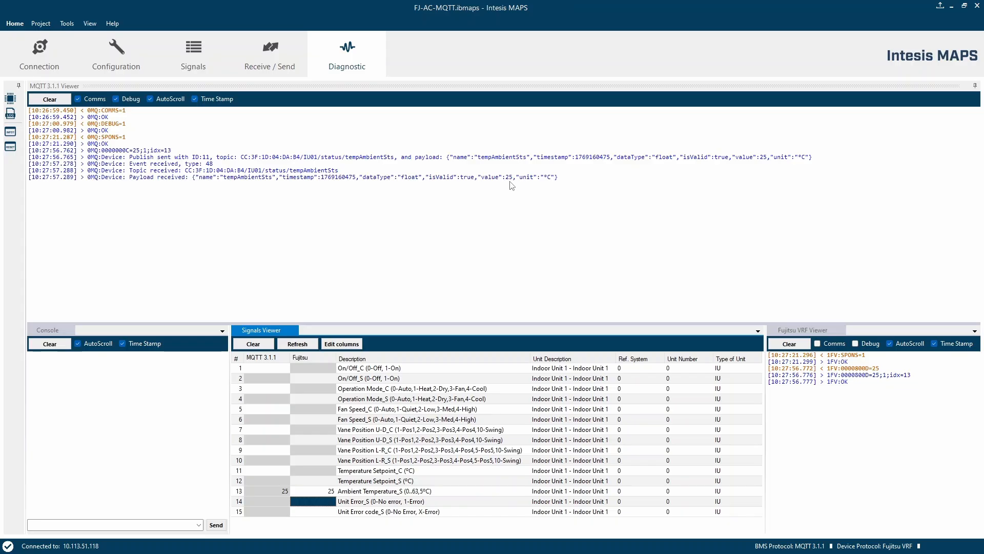
# - Review the received tempAmbientSts message and open the form for publishing to a topic
pyautogui.hotkey('alt', 'Tab')
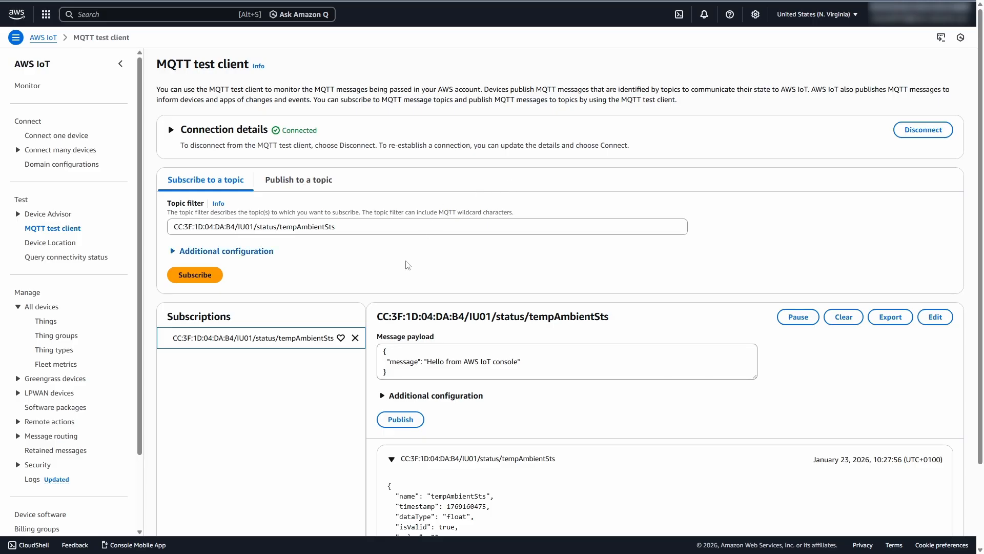
pyautogui.scroll(-2, 362, 394)
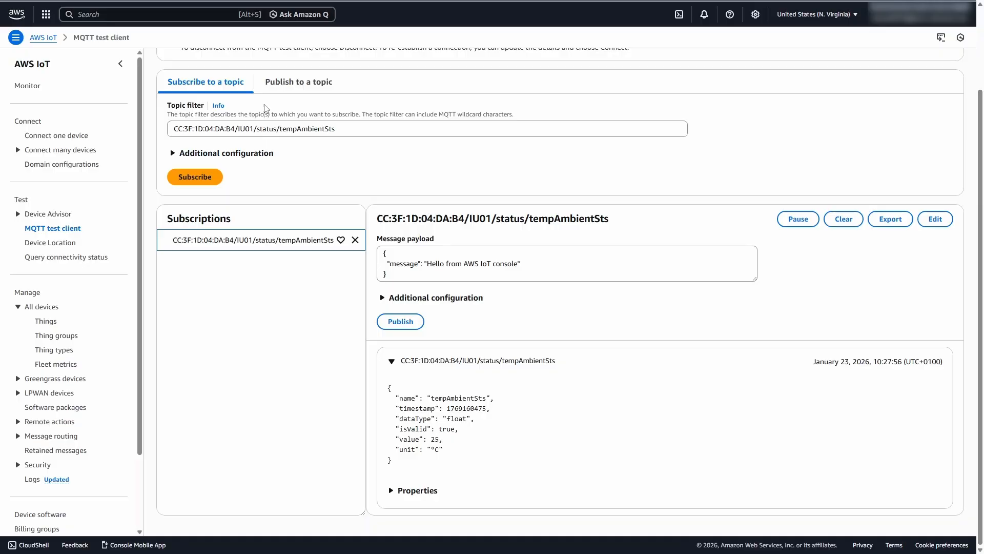
pyautogui.click(294, 85)
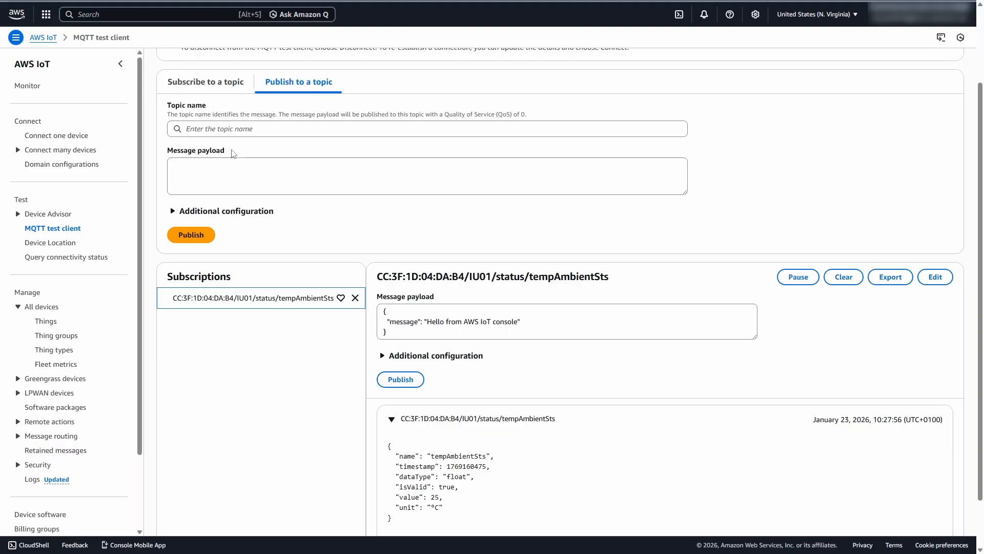
# - Copy the setTempCmd topic from the gateway's Subscribe configuration message payload
pyautogui.hotkey('alt', 'Tab')
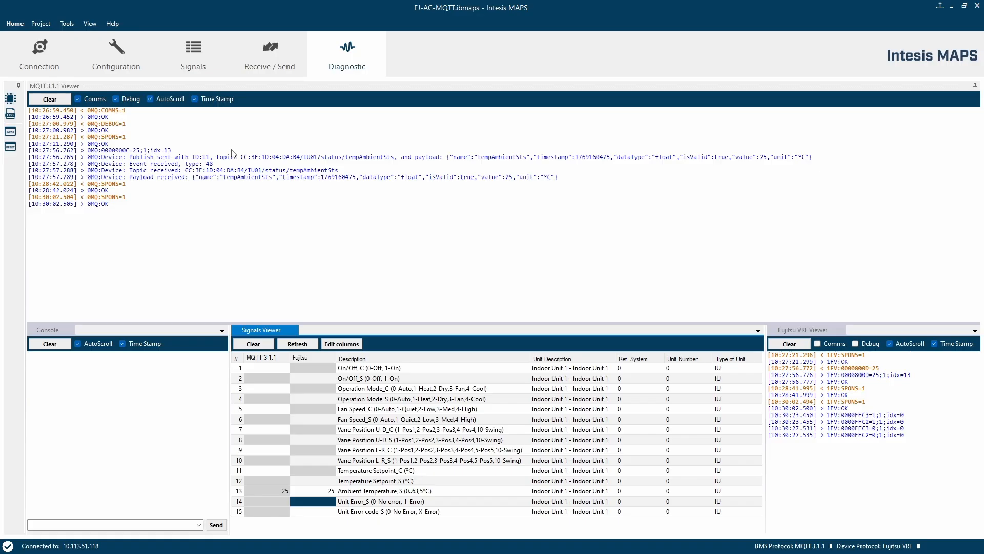
pyautogui.click(122, 56)
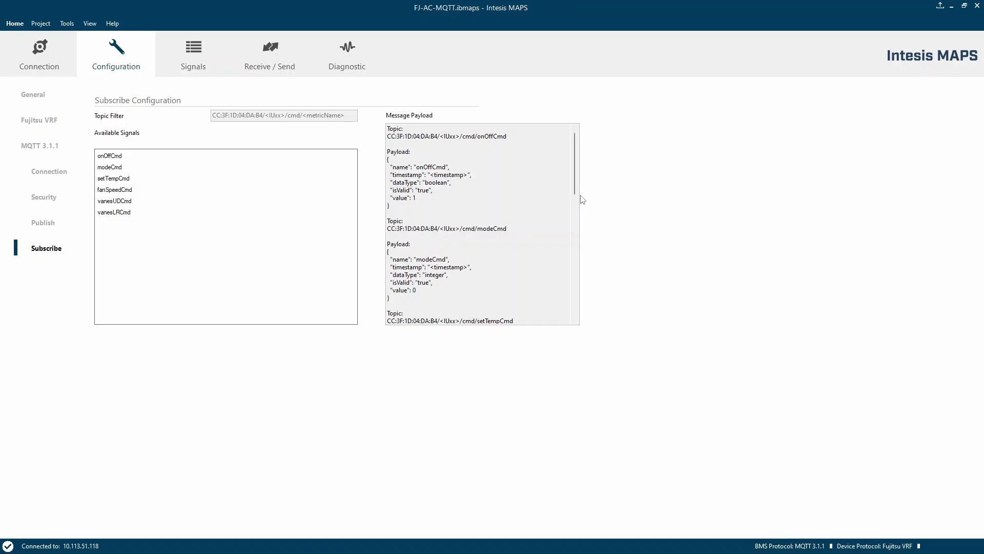
pyautogui.scroll(-6, 576, 194)
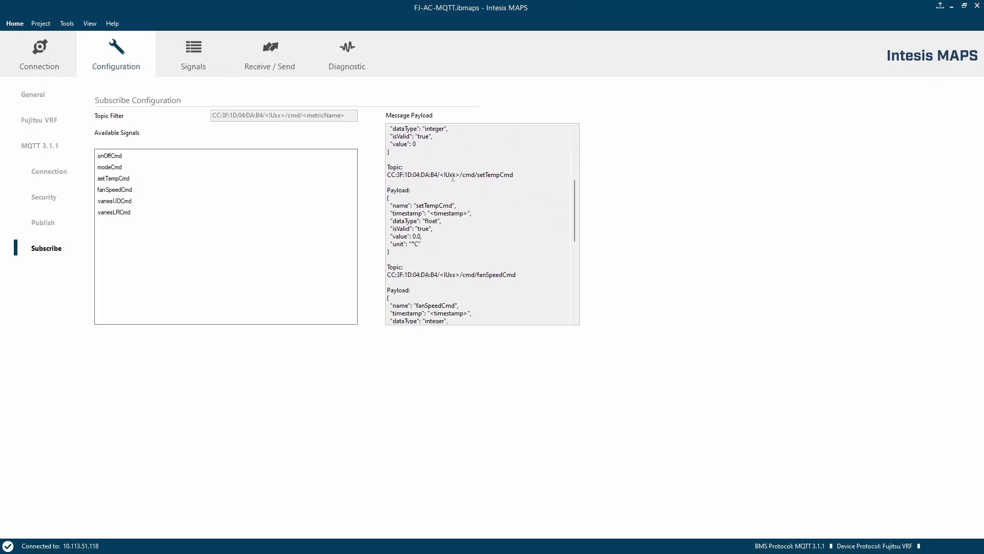
pyautogui.tripleClick(452, 176)
pyautogui.hotkey('ctrl', 'c')
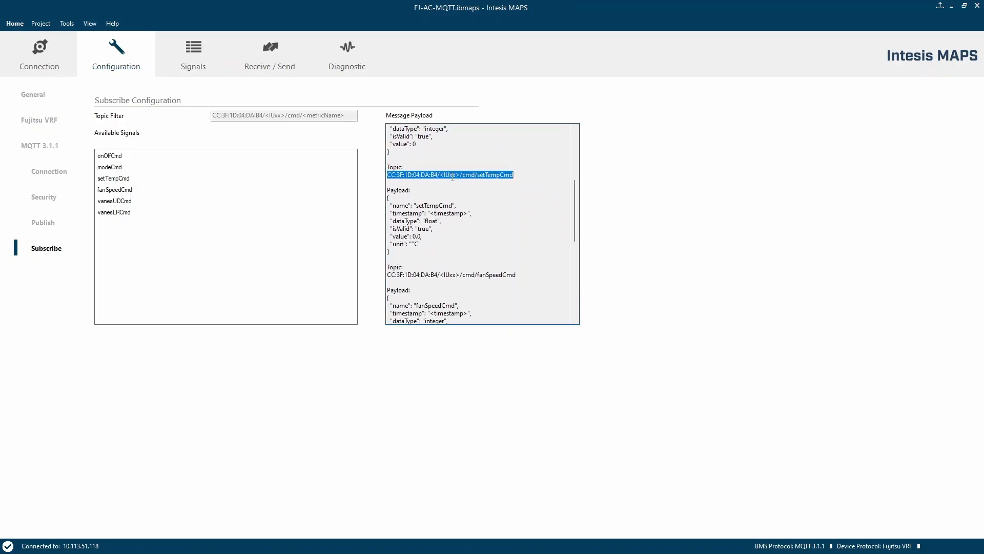
pyautogui.hotkey('alt', 'Tab')
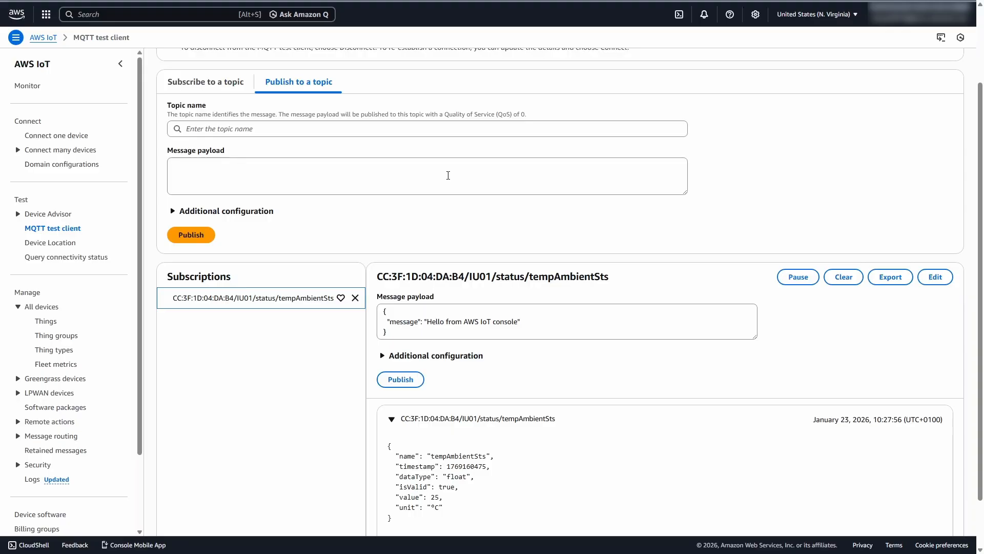
# - Enter CC:3F:1D:04:DA:B4/IU01/cmd/setTempCmd as the topic name to publish to
pyautogui.click(269, 128)
pyautogui.hotkey('ctrl', 'v')
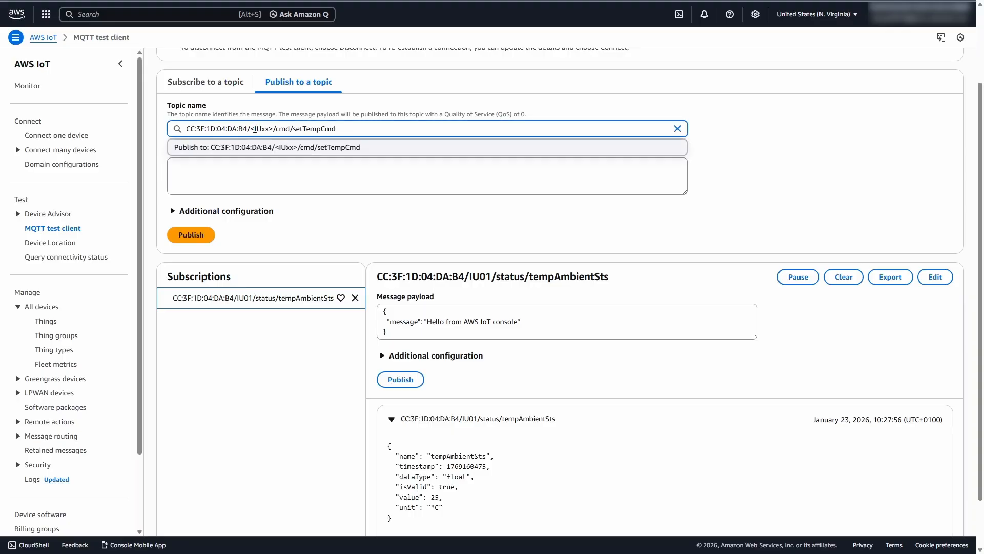
pyautogui.click(250, 128)
pyautogui.press('Delete')
pyautogui.press('Right')
pyautogui.press('Right')
pyautogui.press('Delete')
pyautogui.press('Delete')
pyautogui.press('Delete')
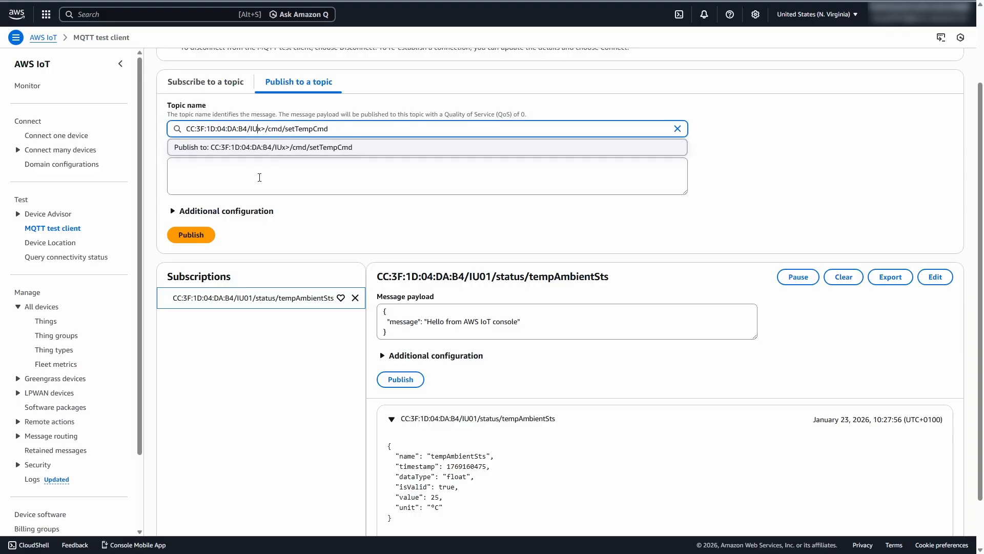
pyautogui.write('01')
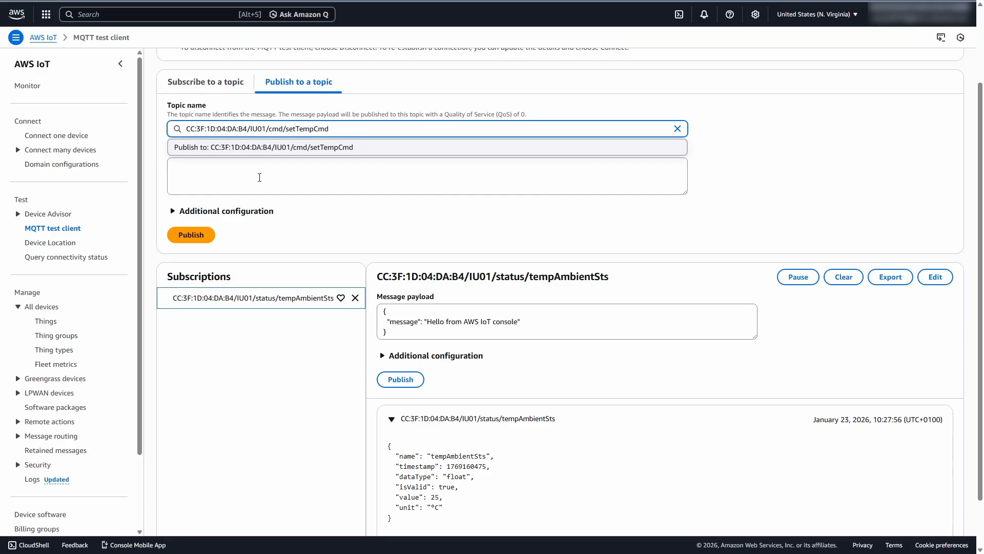
pyautogui.click(260, 177)
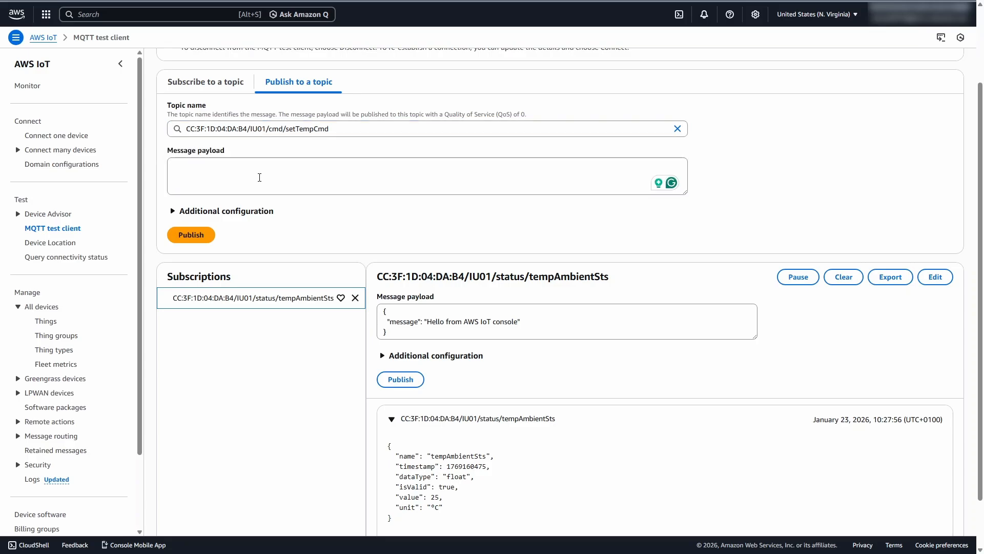
# - Copy the setTempCmd JSON payload from the gateway and paste it as the message payload
pyautogui.hotkey('alt', 'Tab')
pyautogui.moveTo(390, 253); pyautogui.dragTo(384, 201)
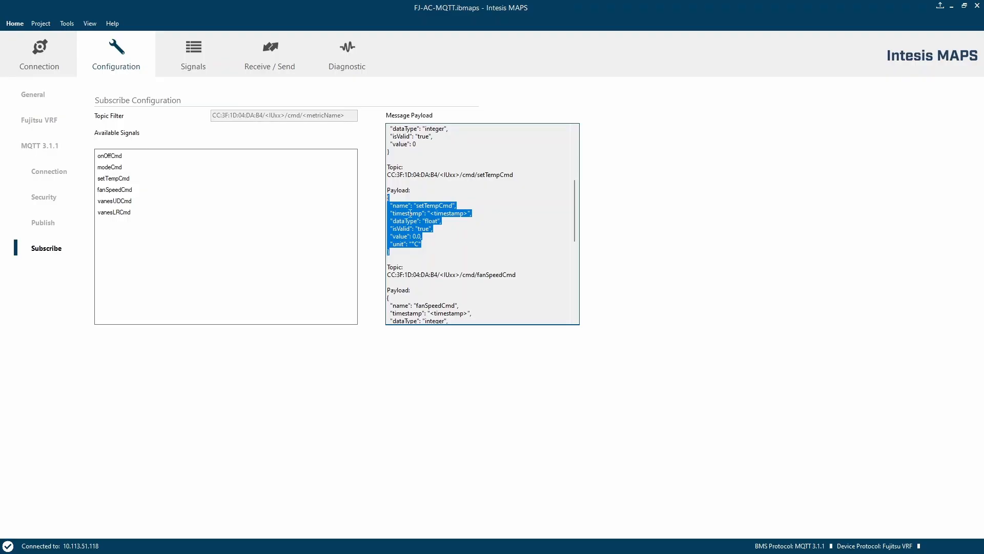
pyautogui.hotkey('ctrl', 'c')
pyautogui.hotkey('alt', 'Tab')
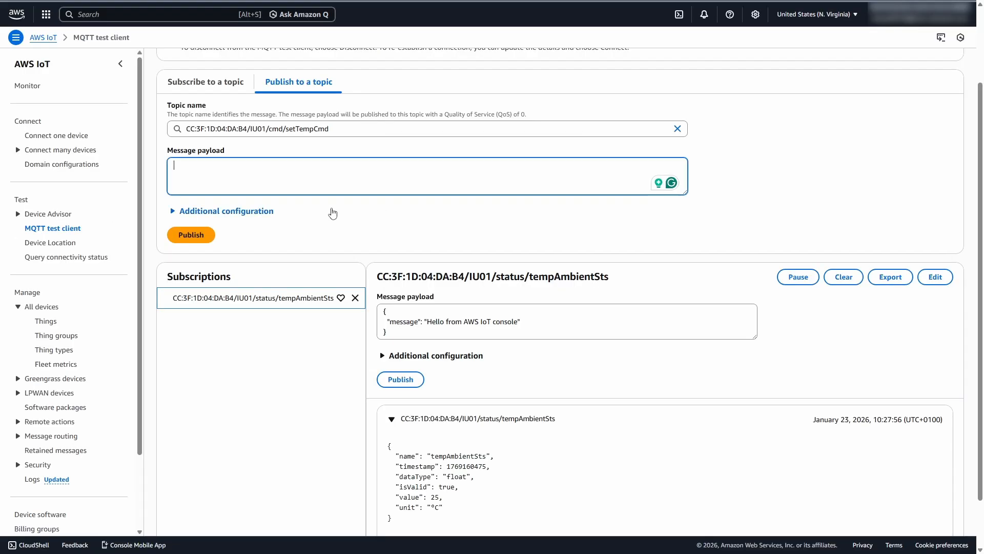
pyautogui.hotkey('ctrl', 'v')
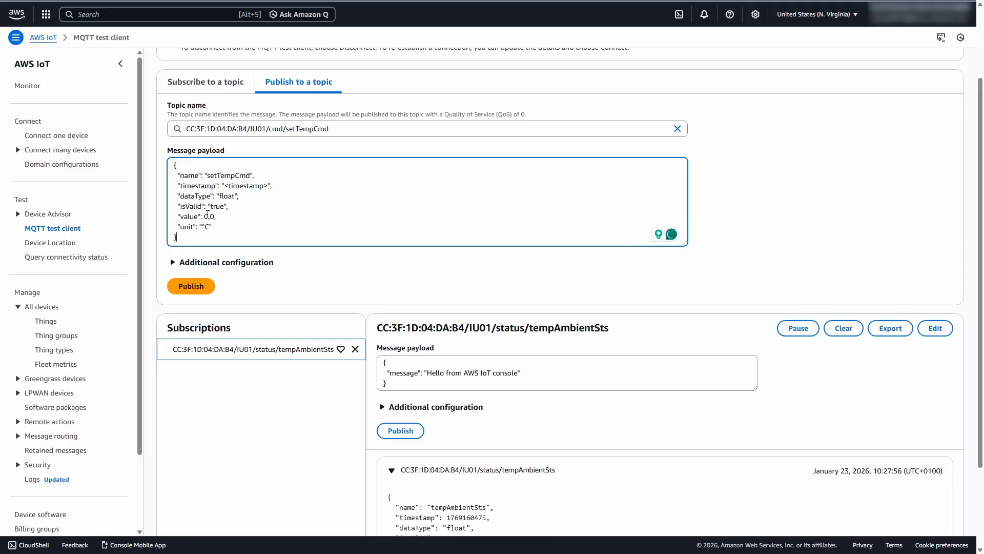
# - Set the payload's value to 21.5, publish the message, and check the gateway's Diagnostic view
pyautogui.press('BackSpace')
pyautogui.press('BackSpace')
pyautogui.press('BackSpace')
pyautogui.write('21.5')
pyautogui.click(190, 287)
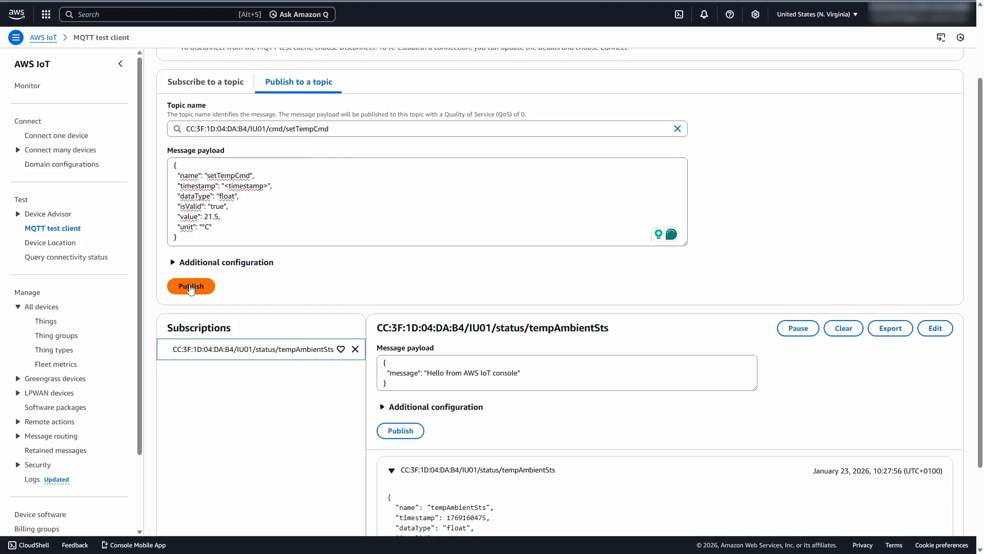
pyautogui.hotkey('alt', 'Tab')
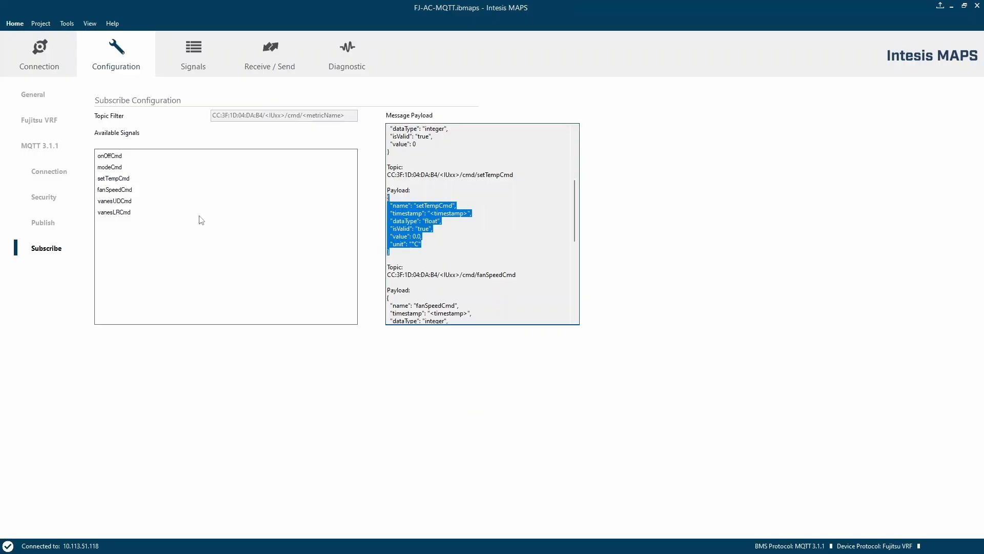
pyautogui.click(347, 49)
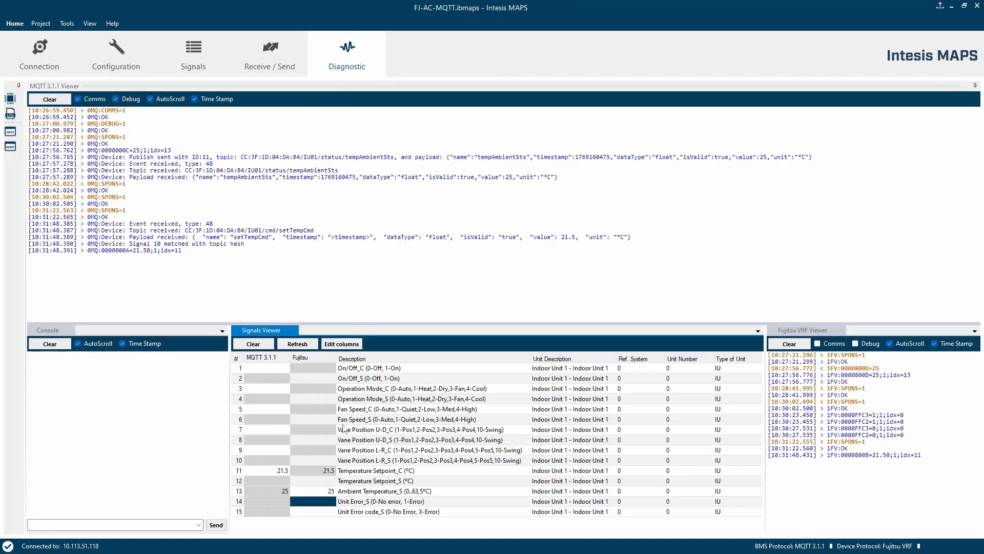